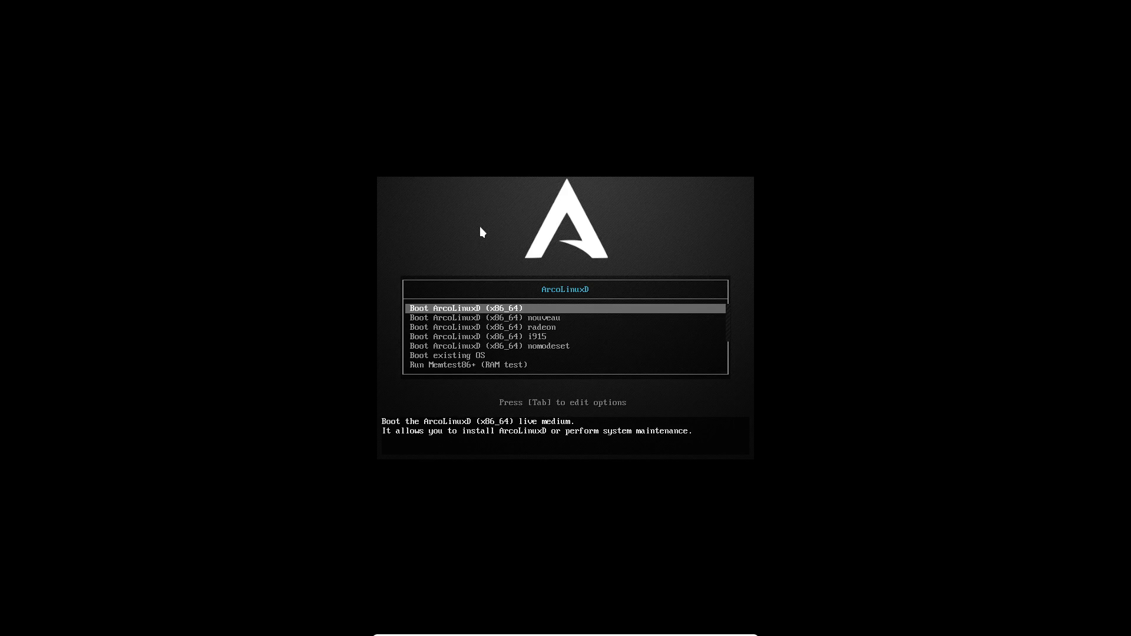
Boot the 'Boot ArcoLinuxD (x86_64)' live entry to reach the installer's Welcome page
key(Return)
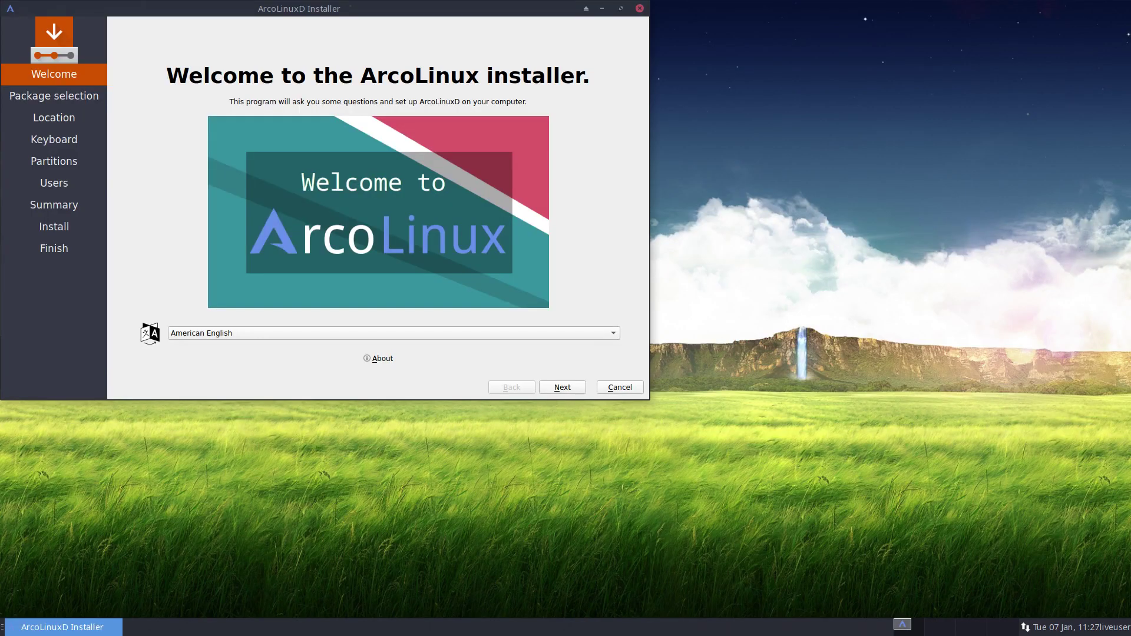
Centre the installer window and check the About dialog showing Calamares 3.2.17.1
drag(354, 8, 583, 90)
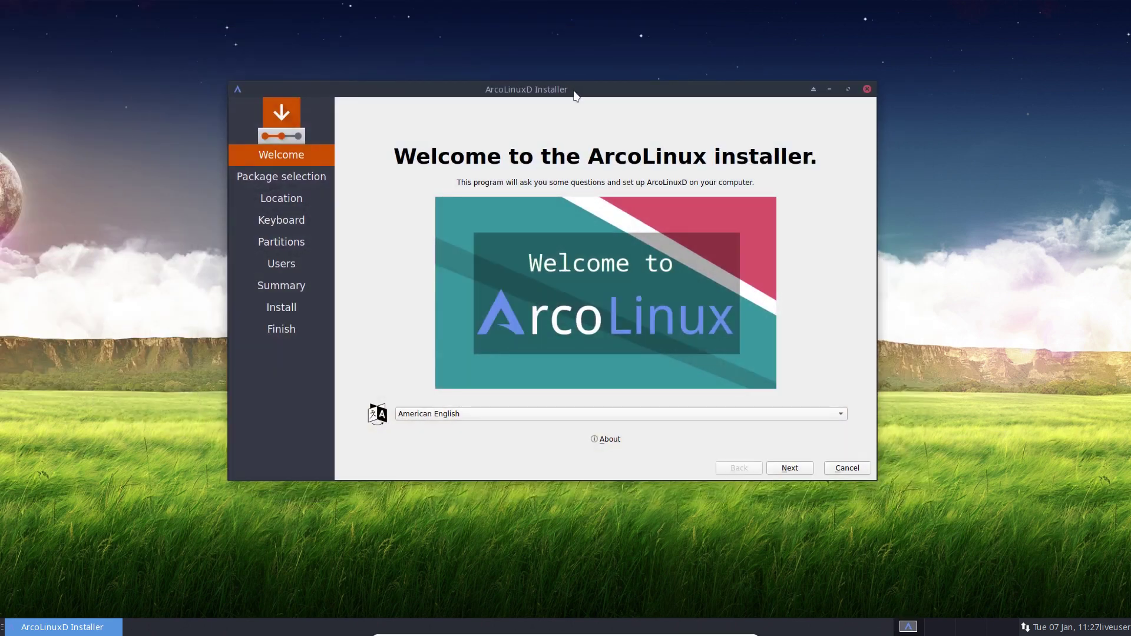
click(596, 439)
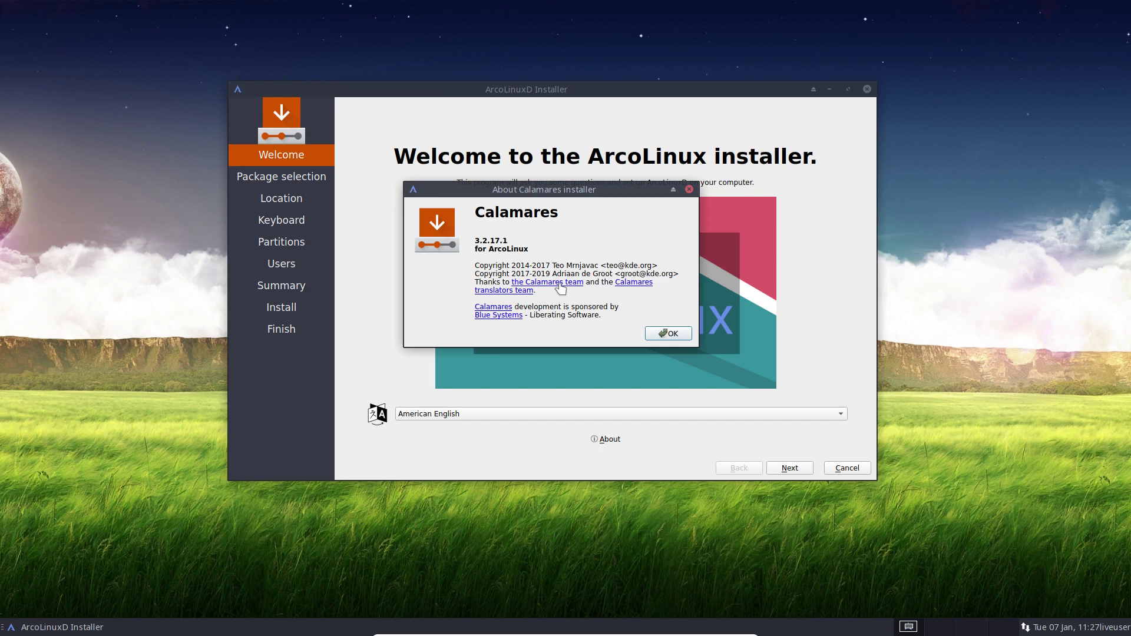
click(679, 337)
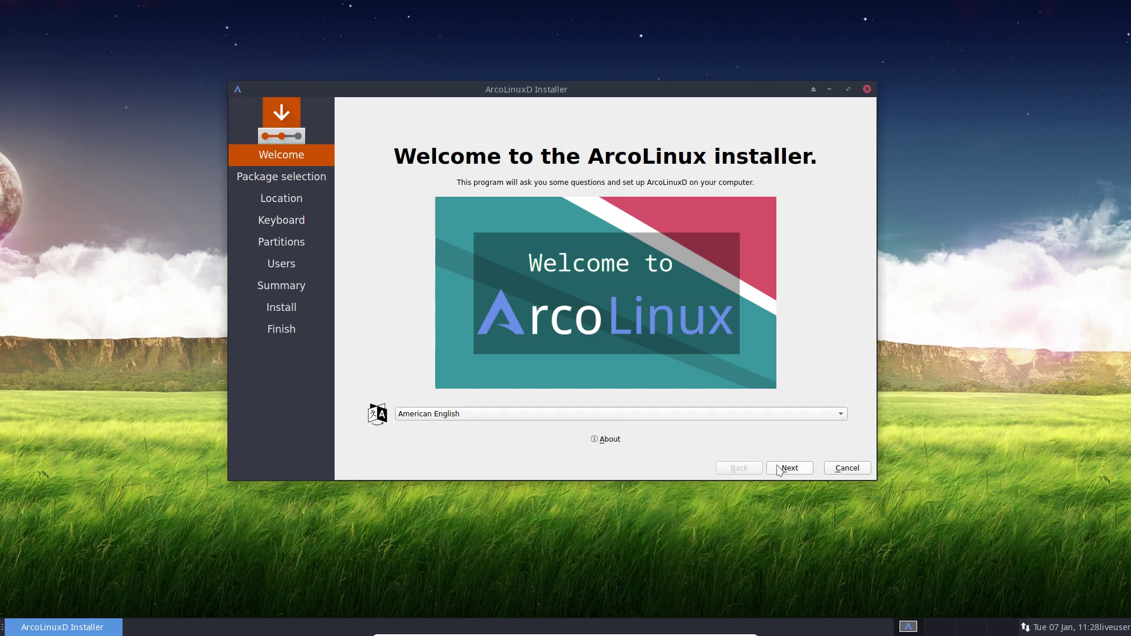
click(452, 415)
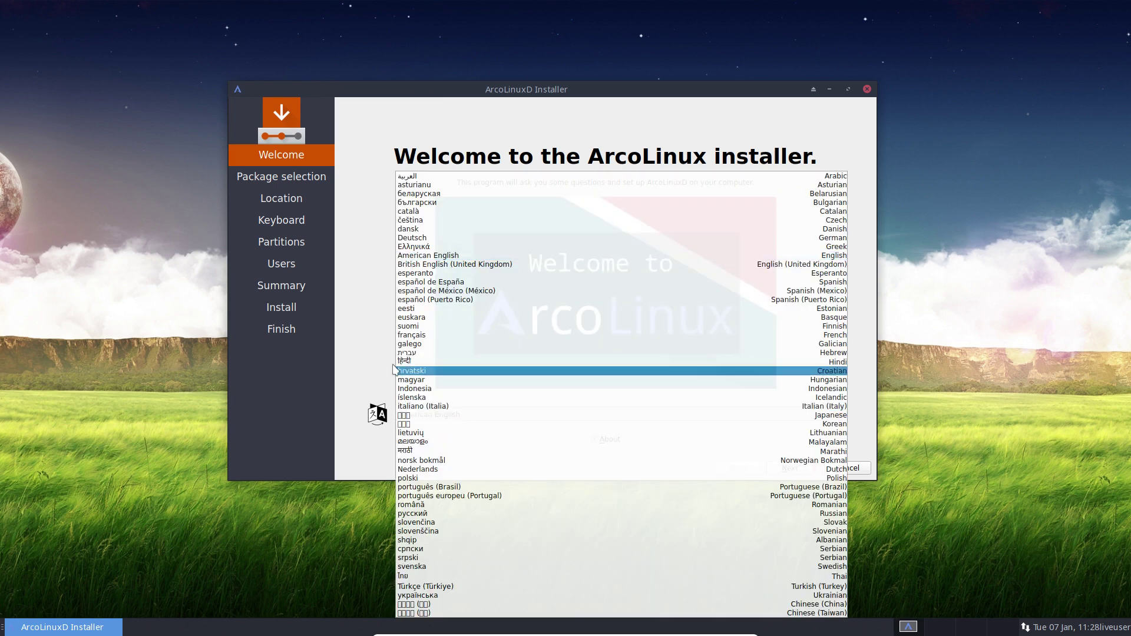
click(404, 238)
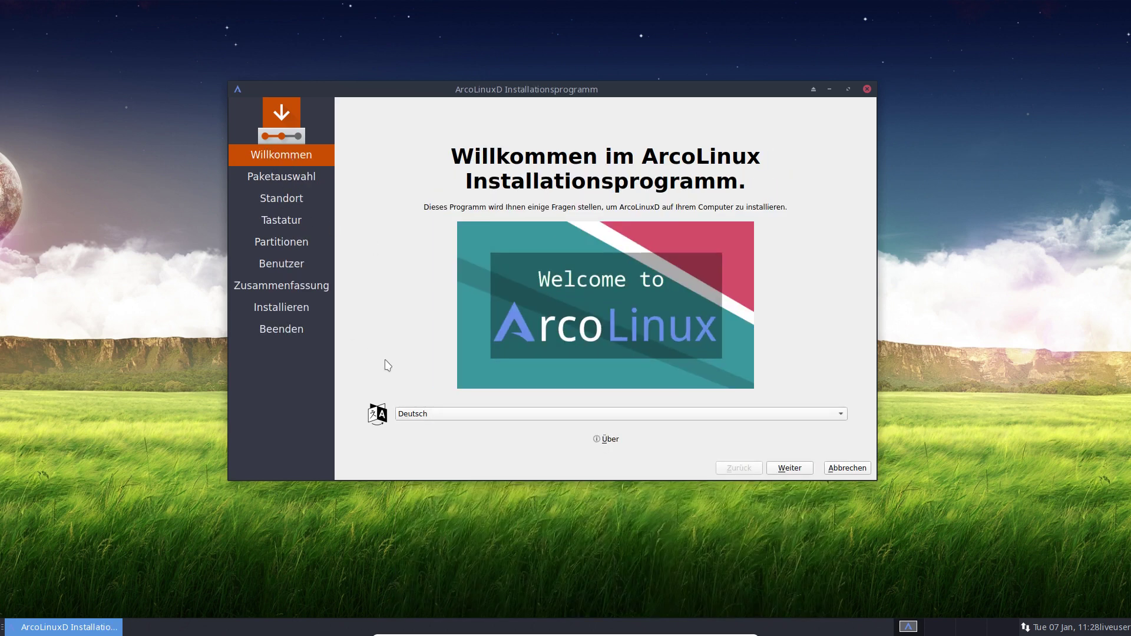
click(601, 420)
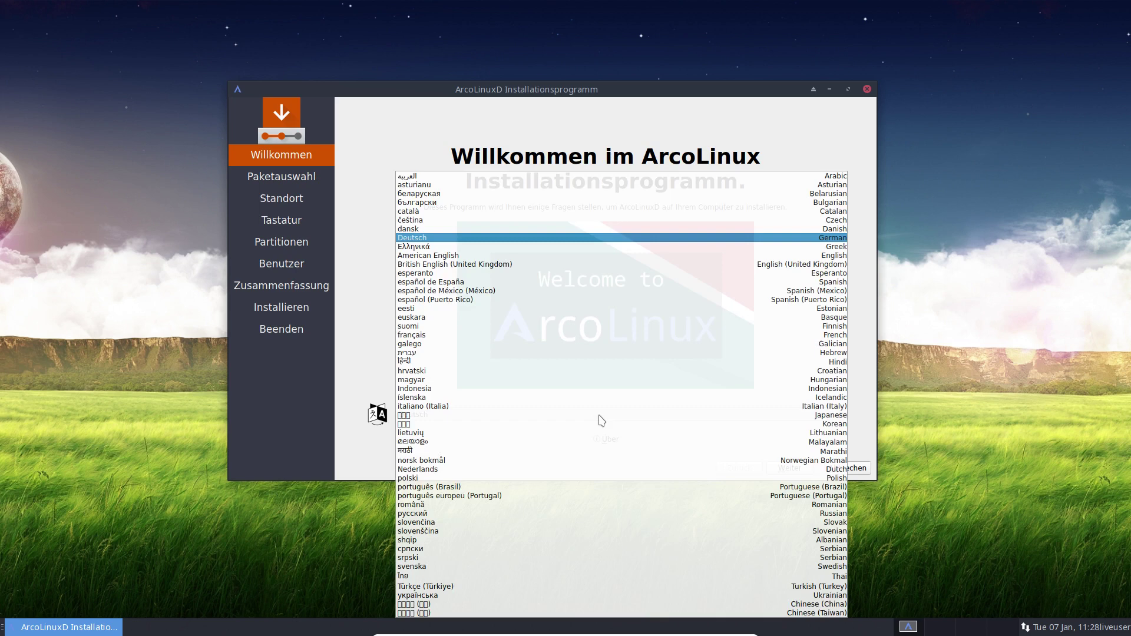
click(465, 255)
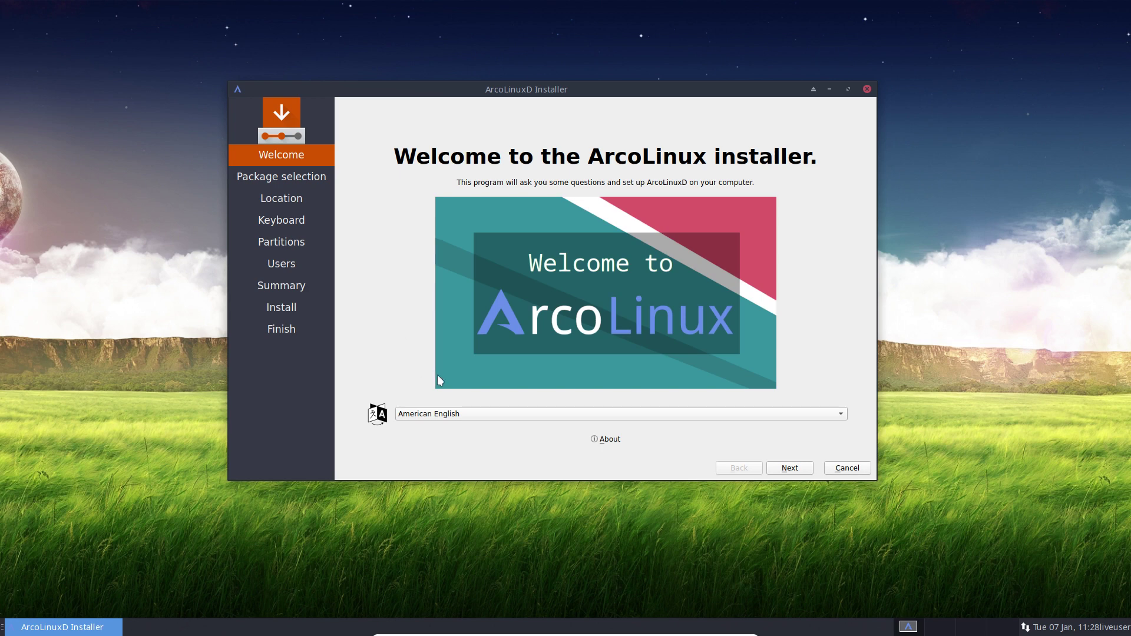
click(485, 414)
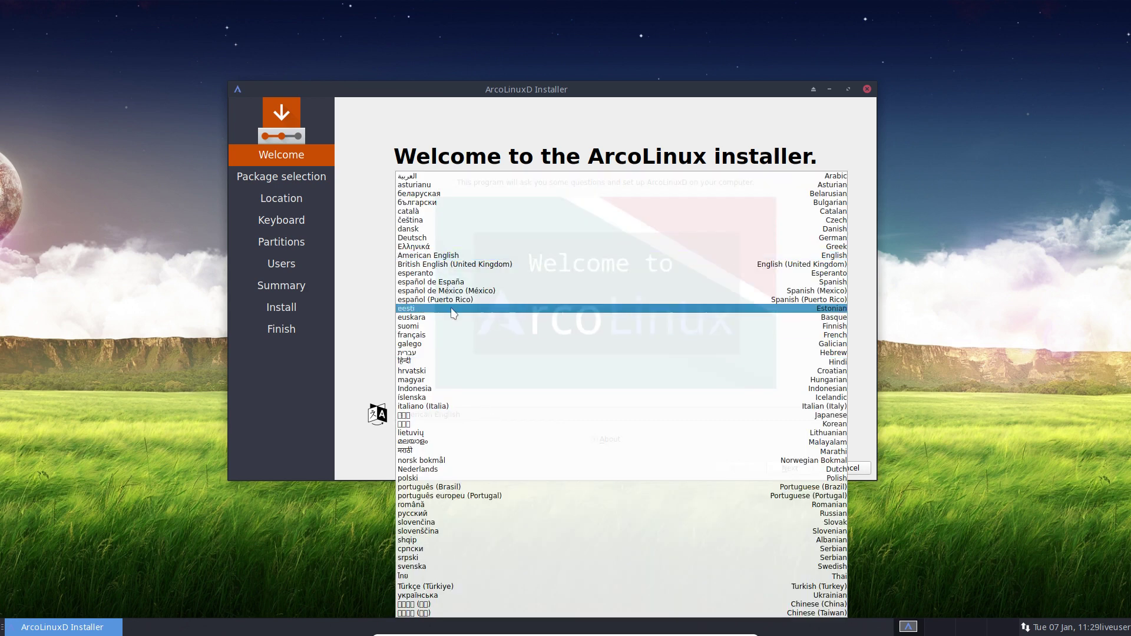
click(436, 246)
click(454, 415)
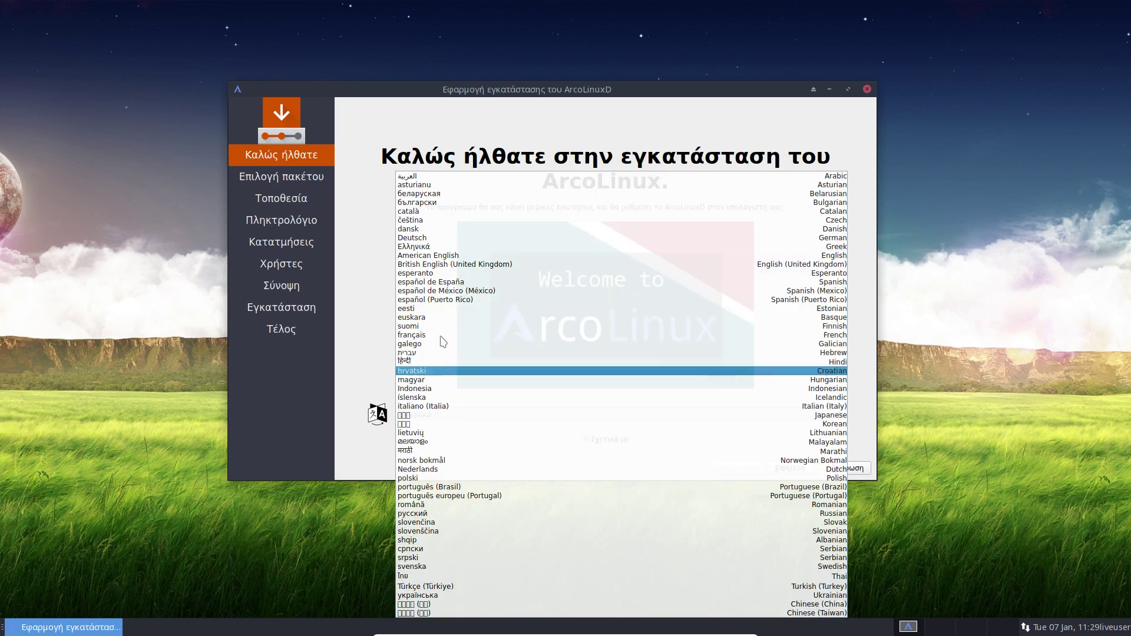
click(435, 255)
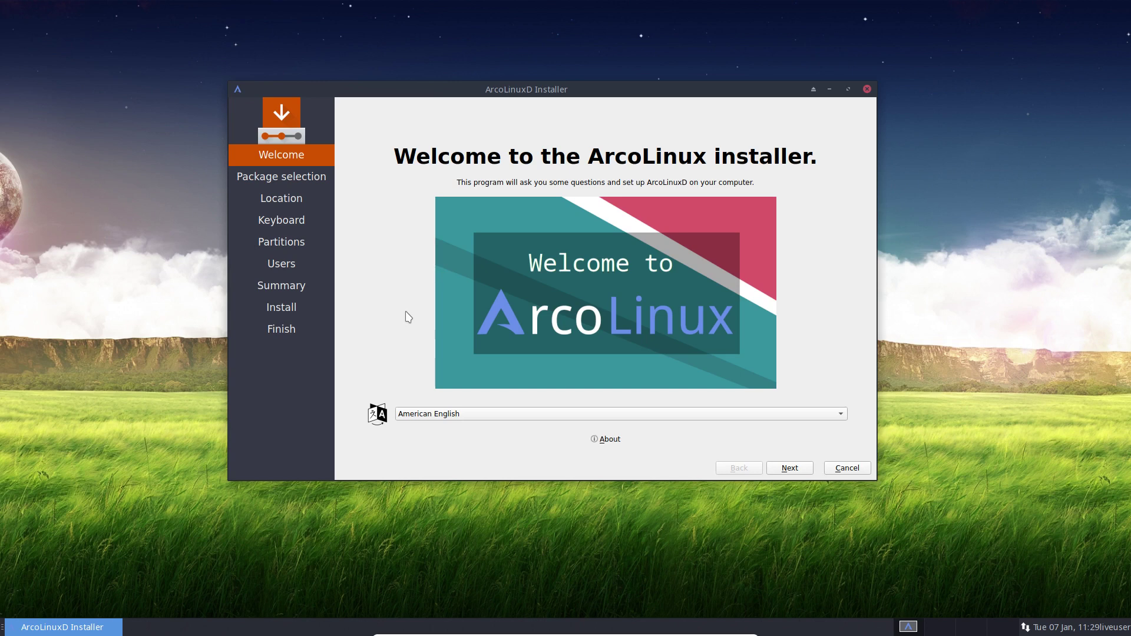
Advance to the Package selection page, nudge the installer window, and focus the desktop
click(789, 470)
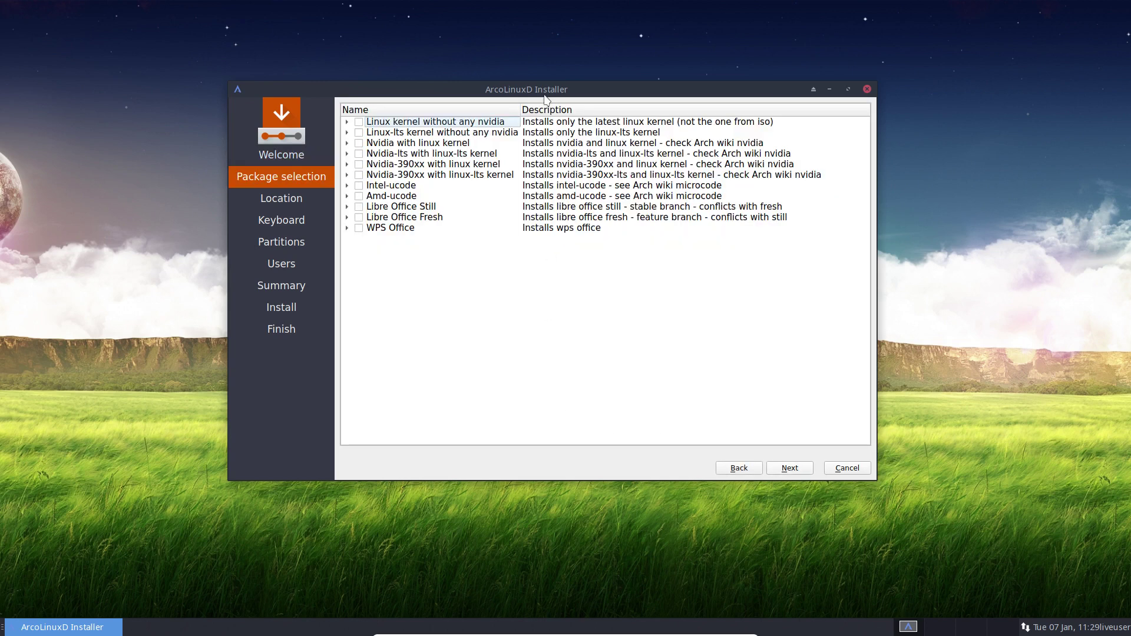
drag(545, 96, 547, 96)
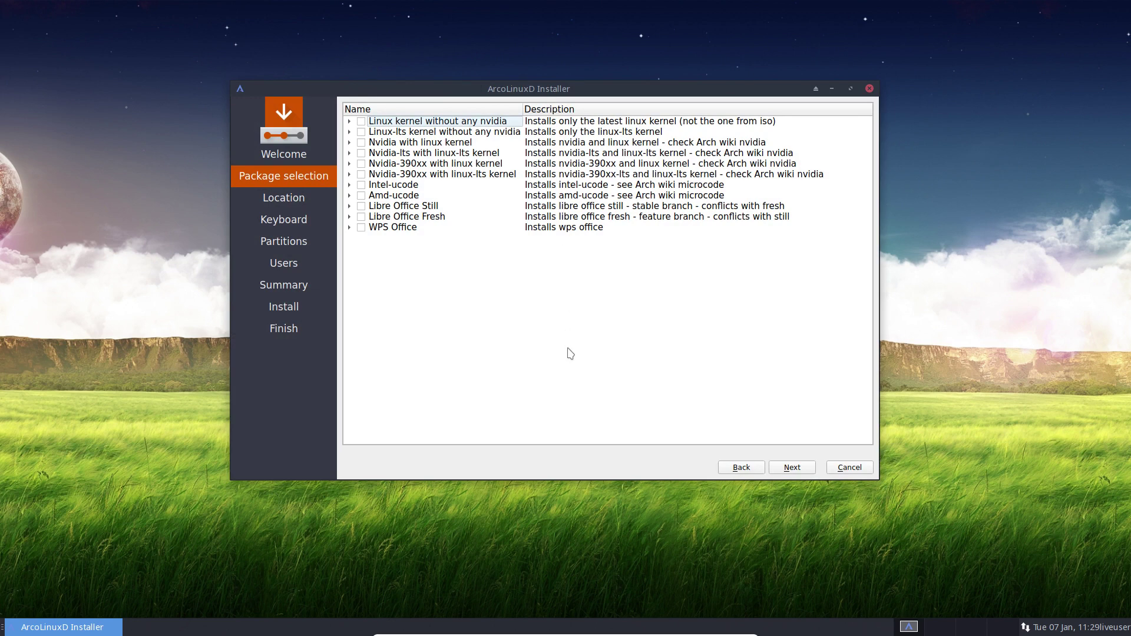
click(102, 312)
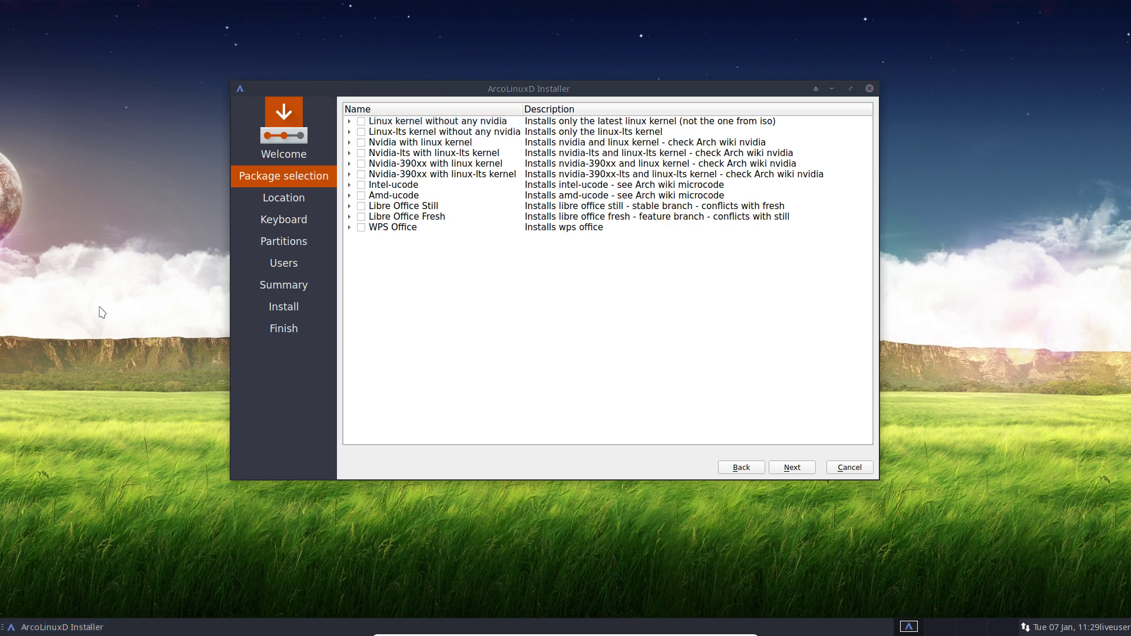
Open a Termite terminal on the left, with the installer moved to the upper right
right_click(101, 337)
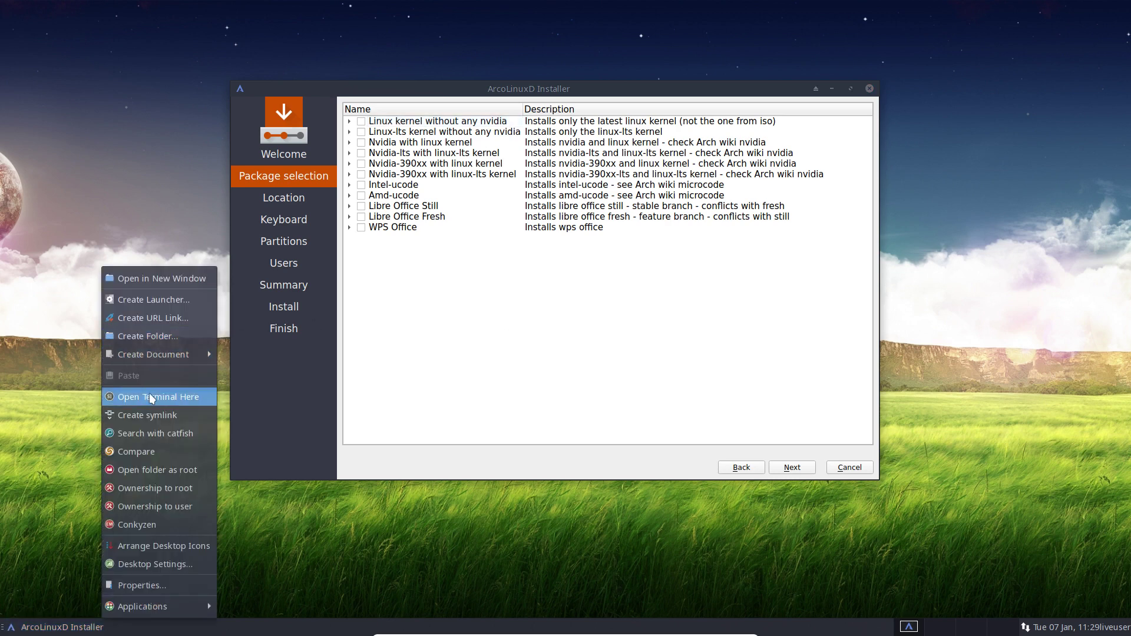
key(Escape)
drag(608, 202, 236, 152)
drag(545, 94, 708, 63)
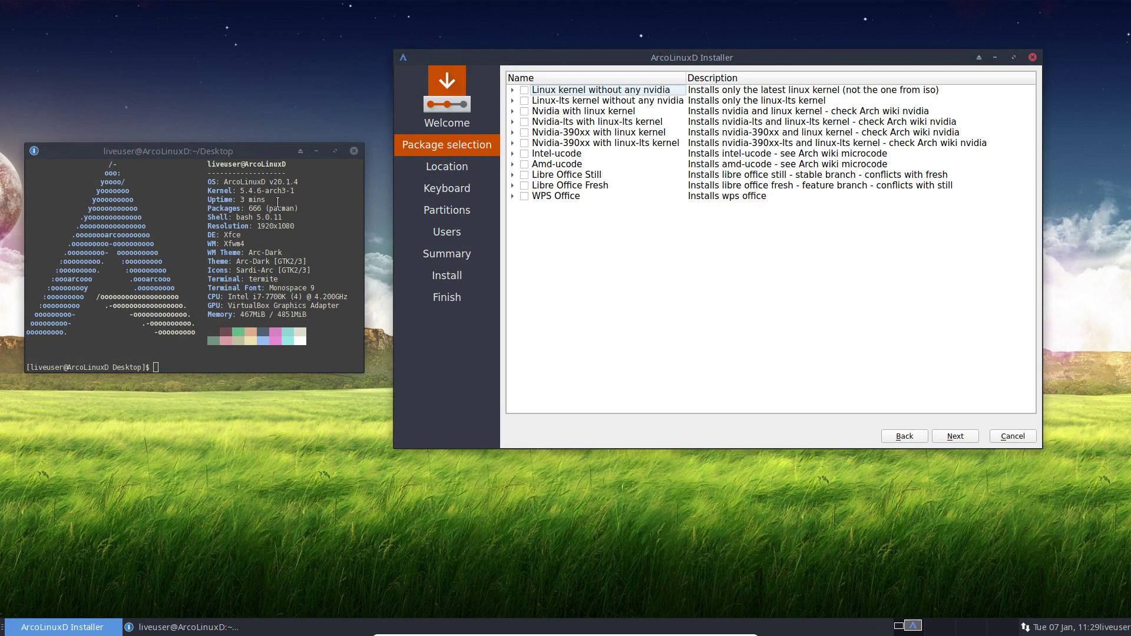
click(240, 190)
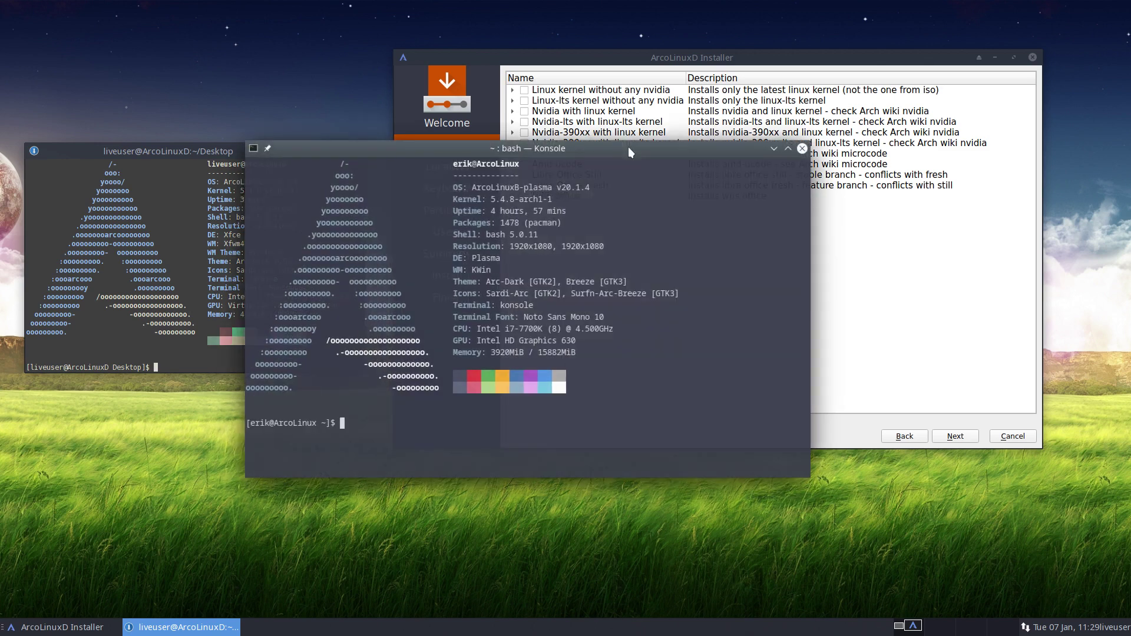
drag(491, 199, 514, 199)
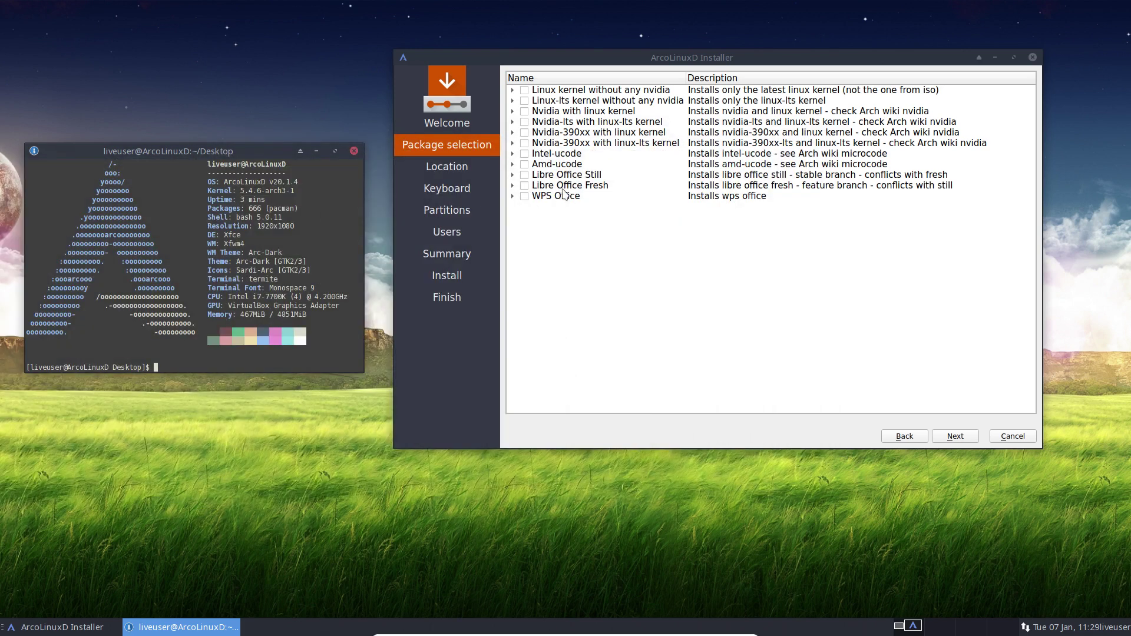
Tick 'Linux kernel without any nvidia', briefly expanding it to see the linux package
click(525, 90)
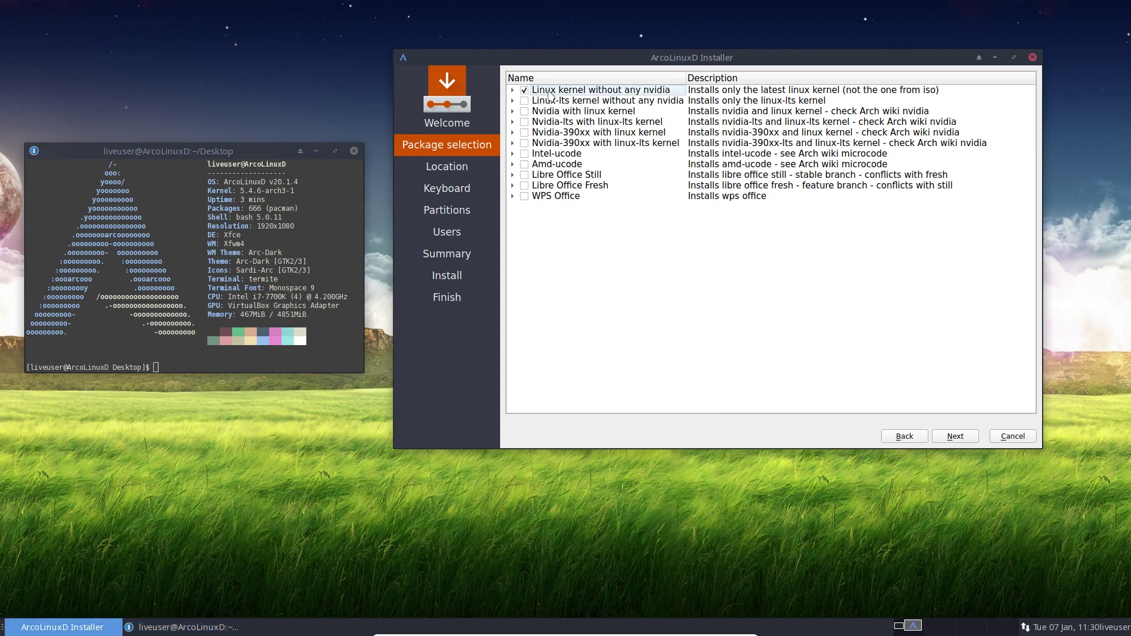
click(525, 91)
click(524, 92)
click(512, 90)
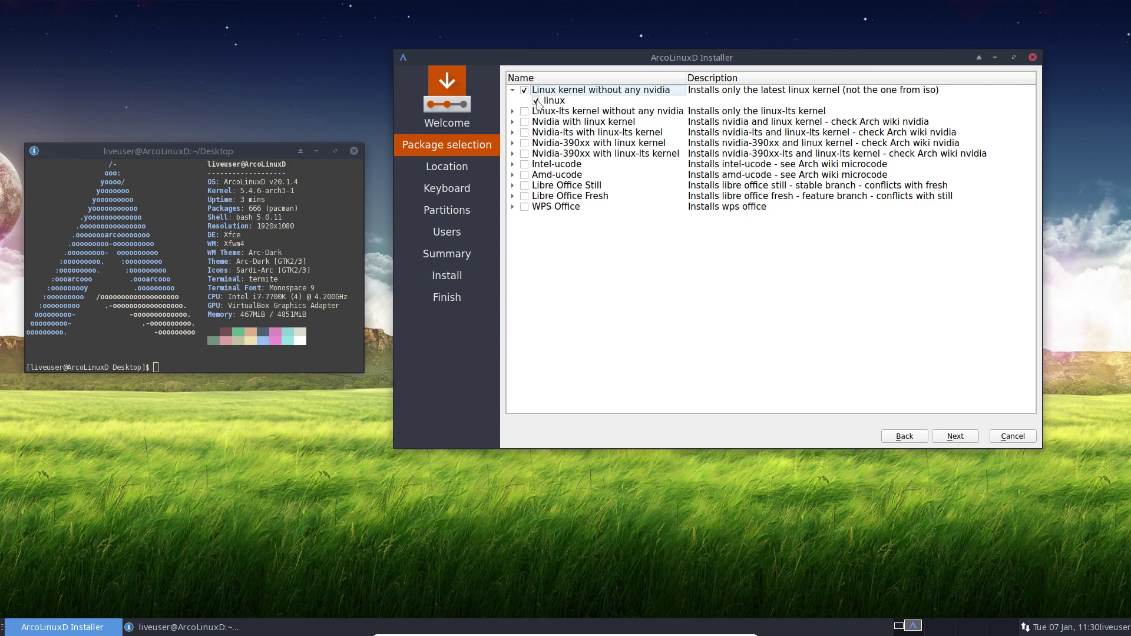
click(513, 90)
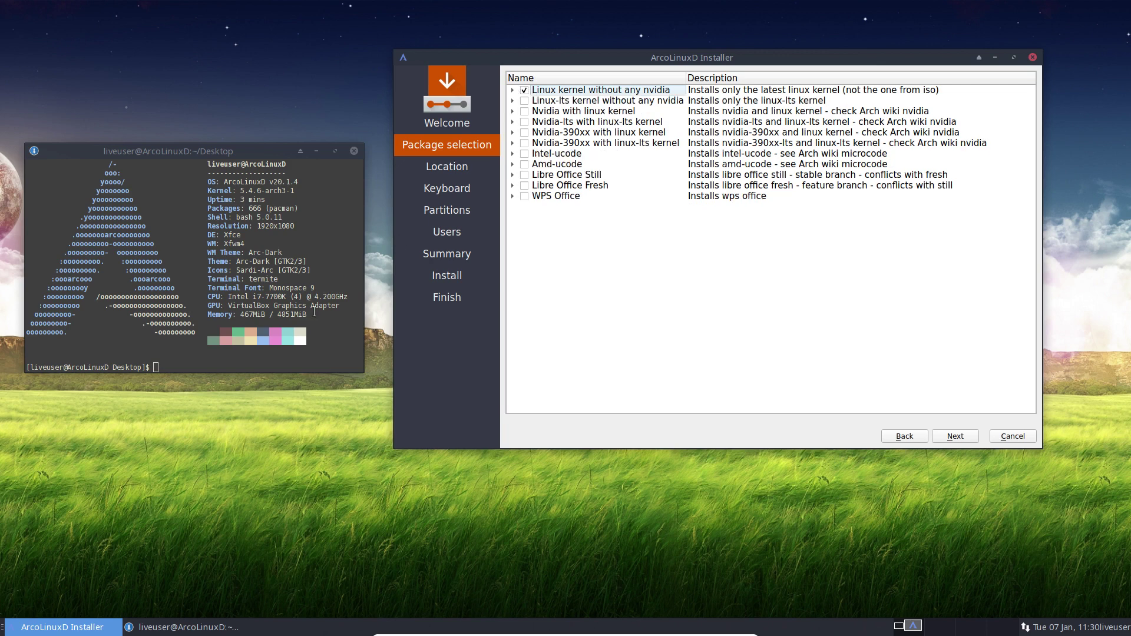
click(194, 365)
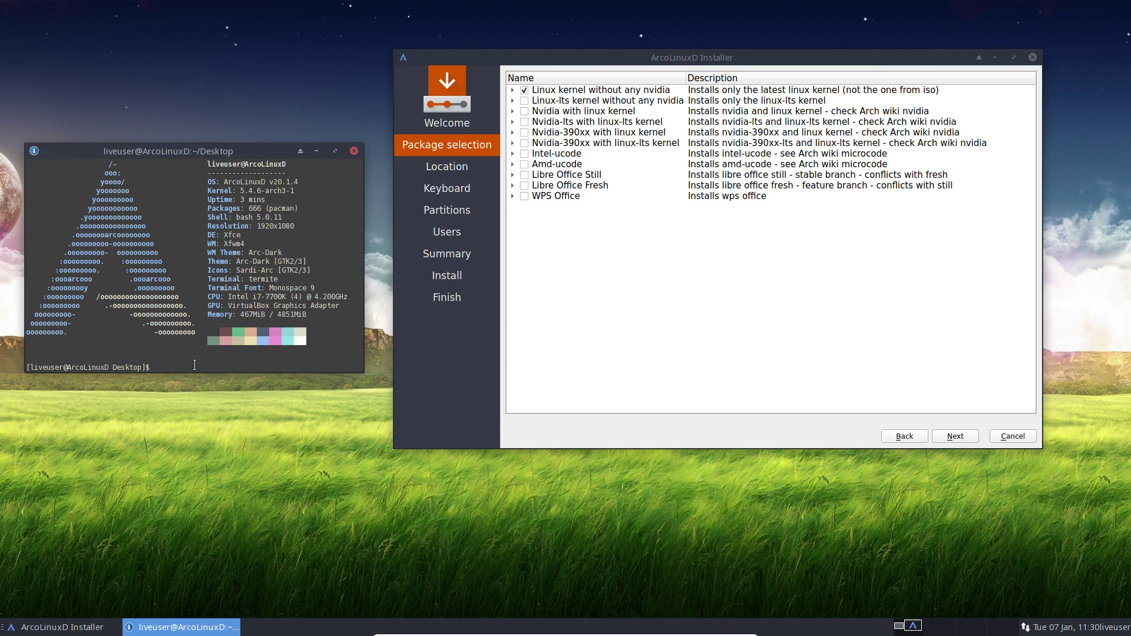
Switch the terminal keyboard layout to Belgian with setxkbmap be
text(setxkbmap be)
key(Return)
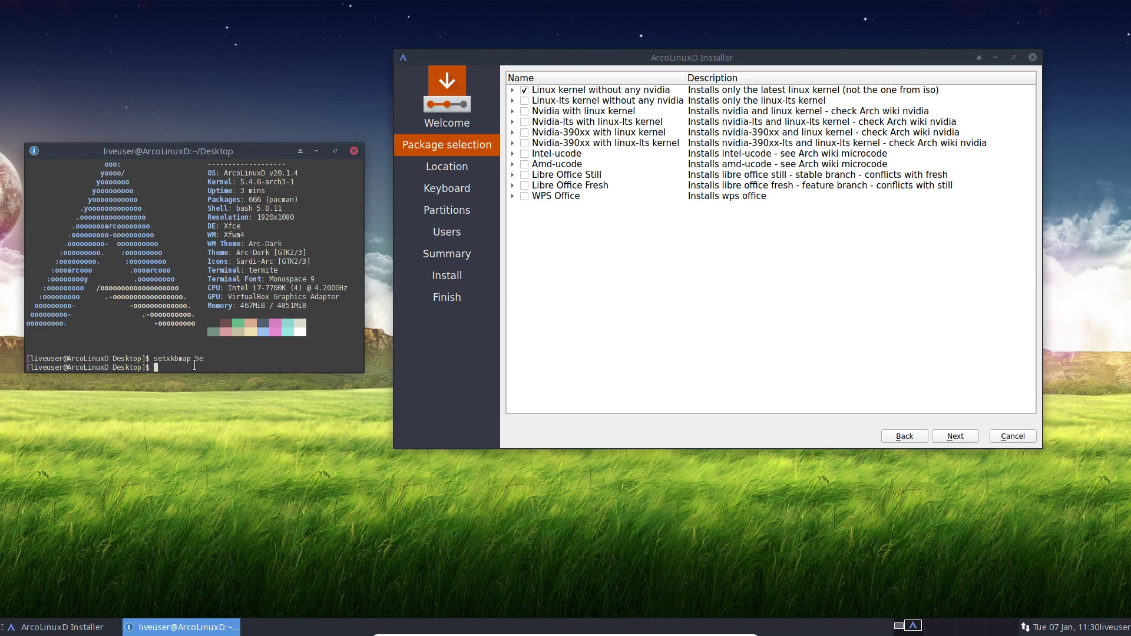
Run update to sync package databases, then abort the upgrade
text(update)
key(Return)
key(ctrl+c)
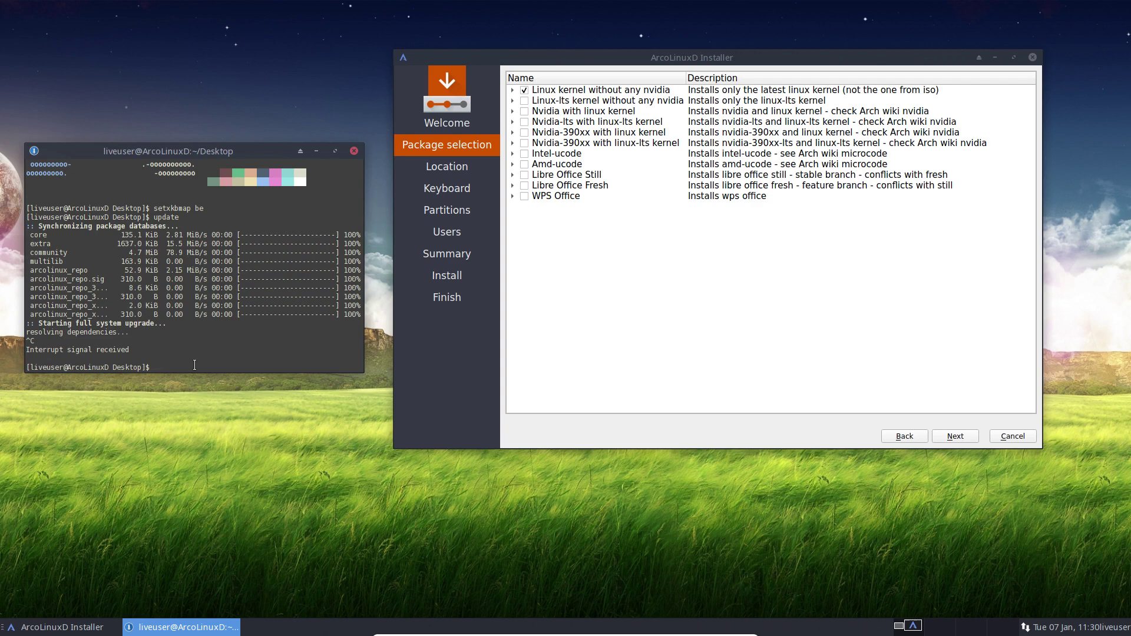
List available linux packages via tab completion on 'sudo pacman -S linux'
text(suod pacman -S linux)
key(ctrl+c)
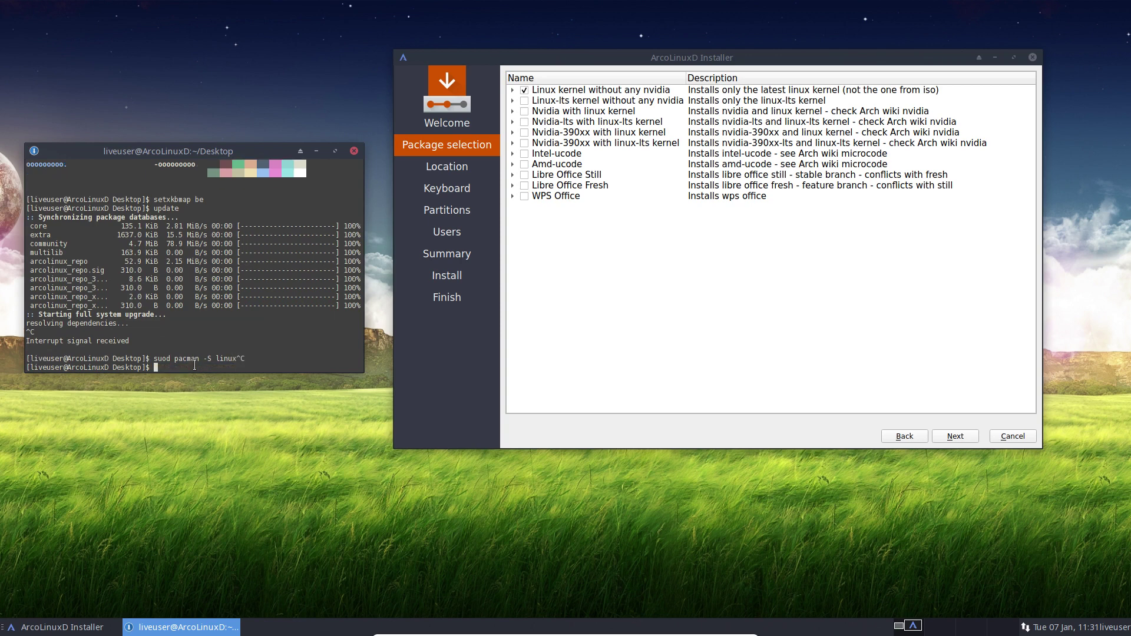
text(sudo pacman -S linux)
key(Tab)
key(Tab)
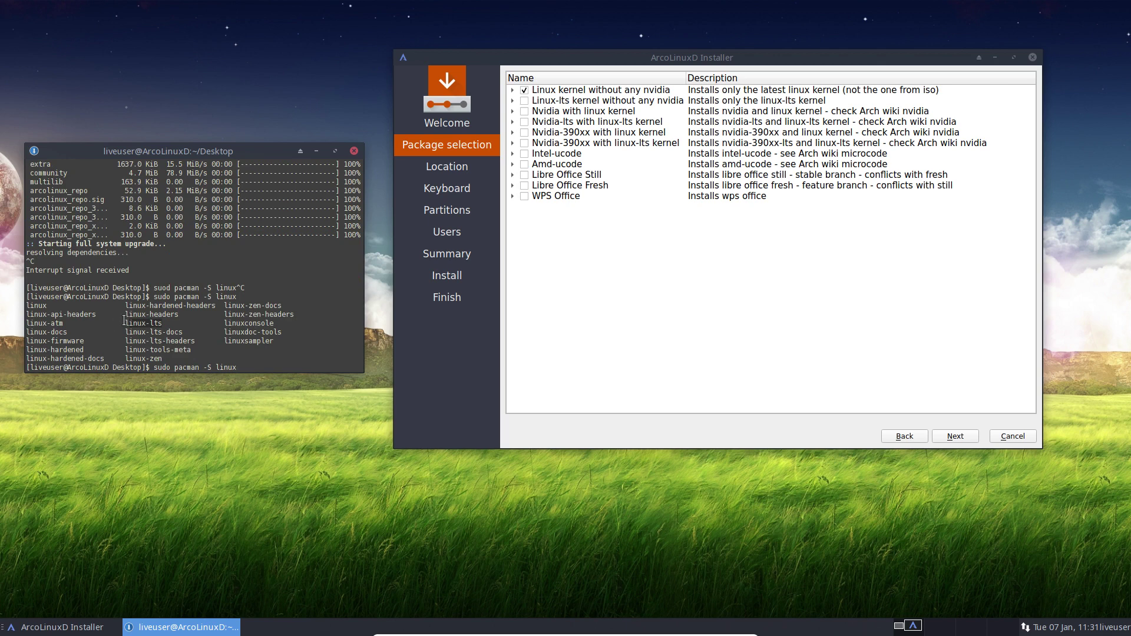
Close the terminal, expand the Linux and Linux-lts entries, and untick Linux
click(354, 152)
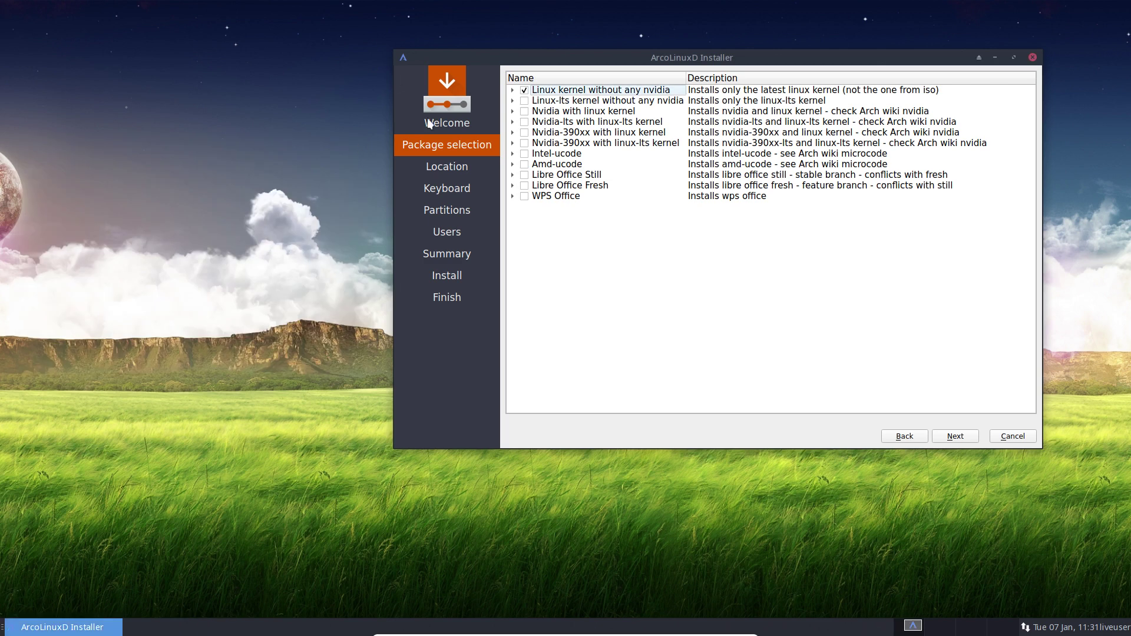
click(513, 91)
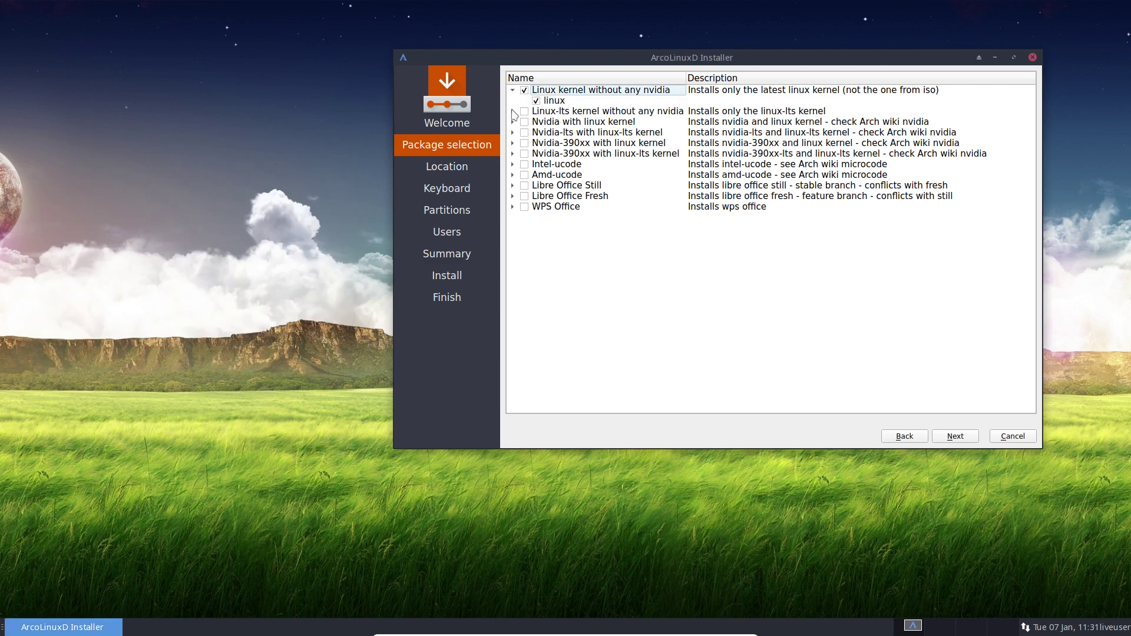
click(512, 111)
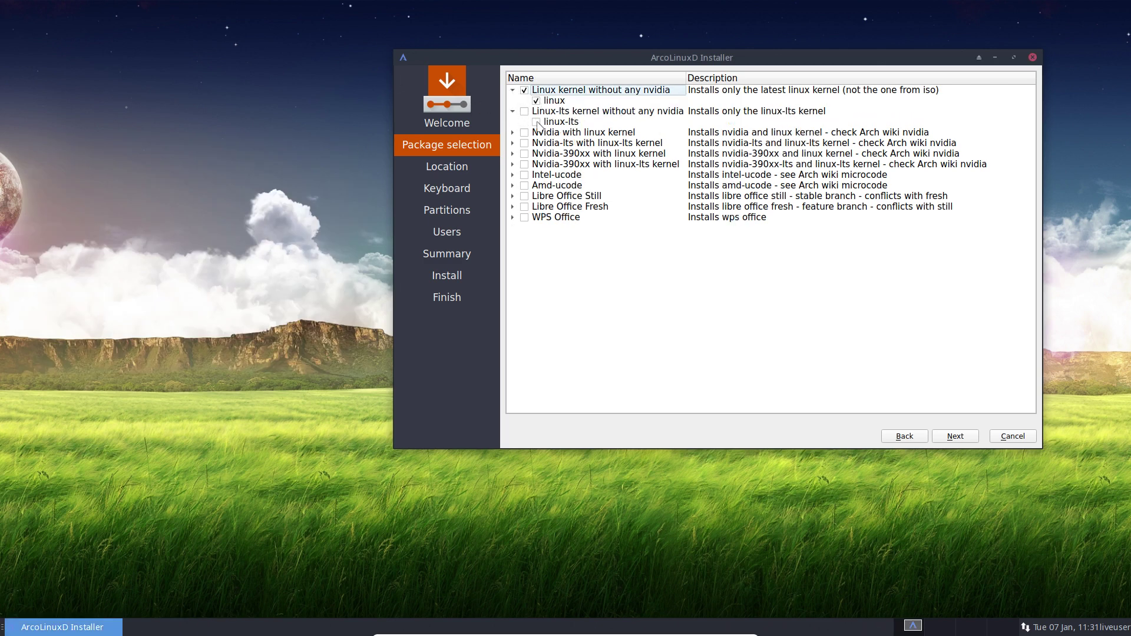
click(524, 91)
click(513, 90)
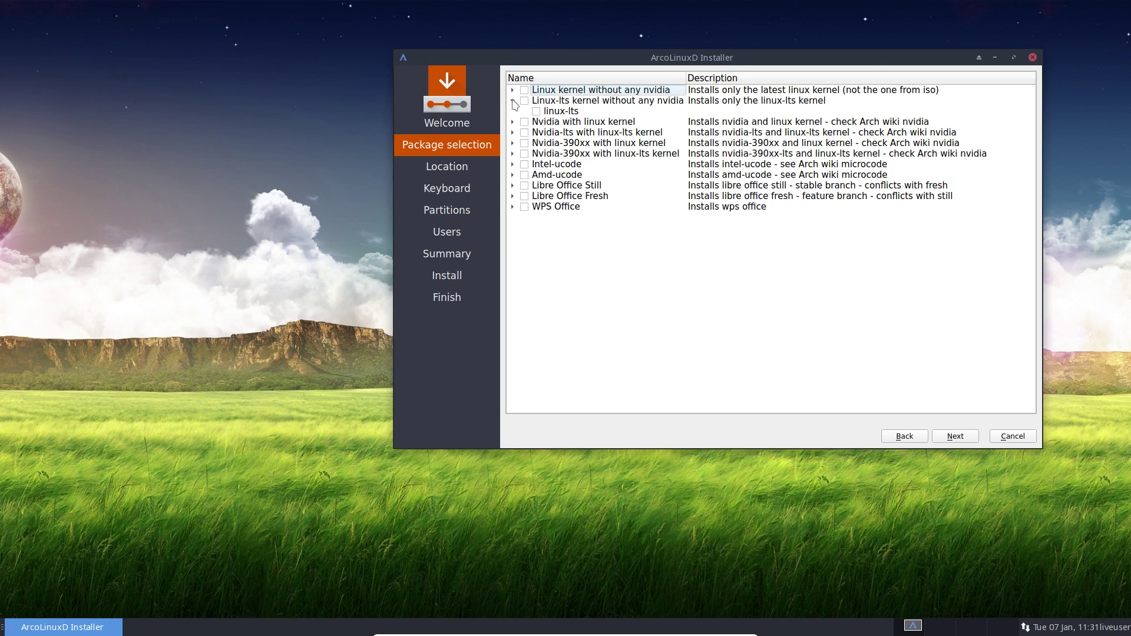
click(513, 101)
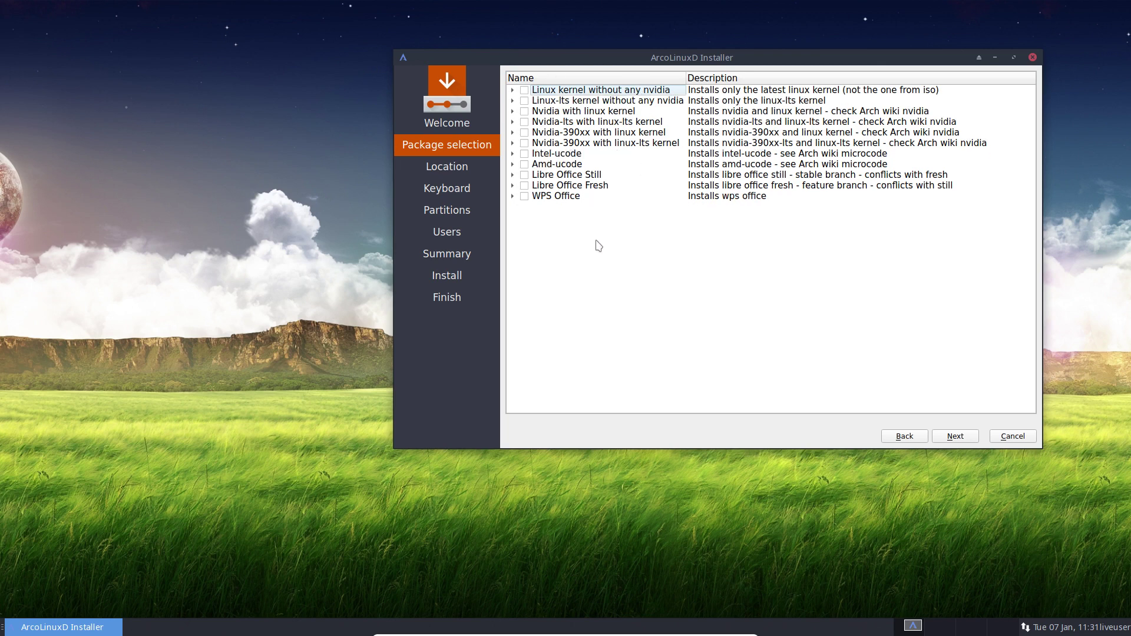
Re-tick and inspect Linux, then Linux-lts, leaving both unticked and collapsed
click(524, 90)
click(512, 91)
click(513, 90)
click(524, 90)
click(524, 101)
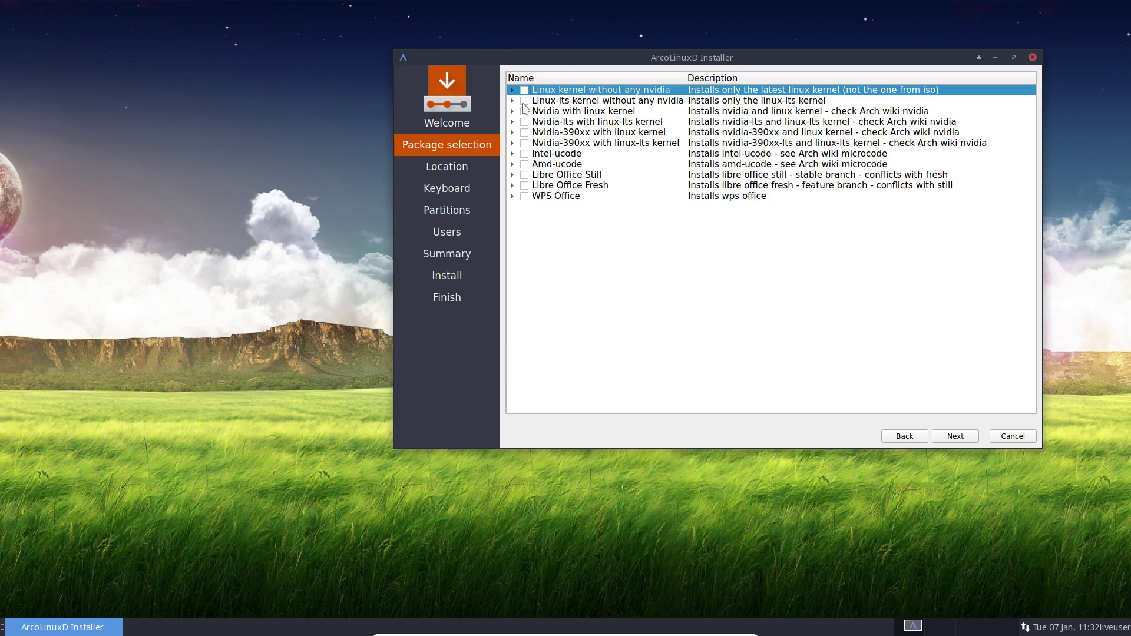
click(512, 102)
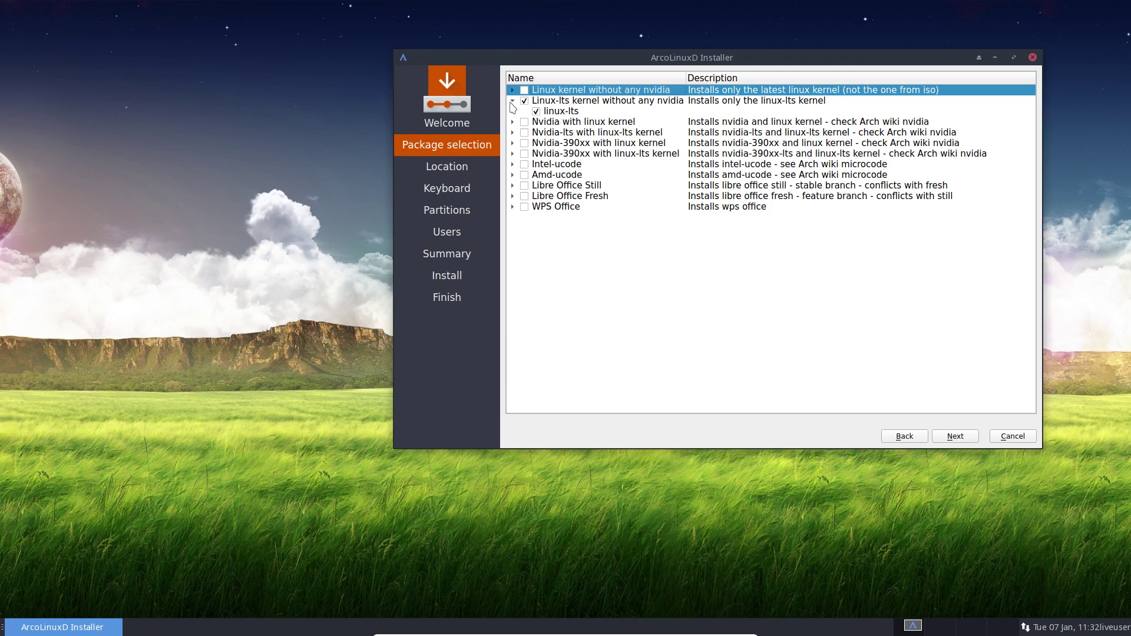
click(525, 101)
click(512, 101)
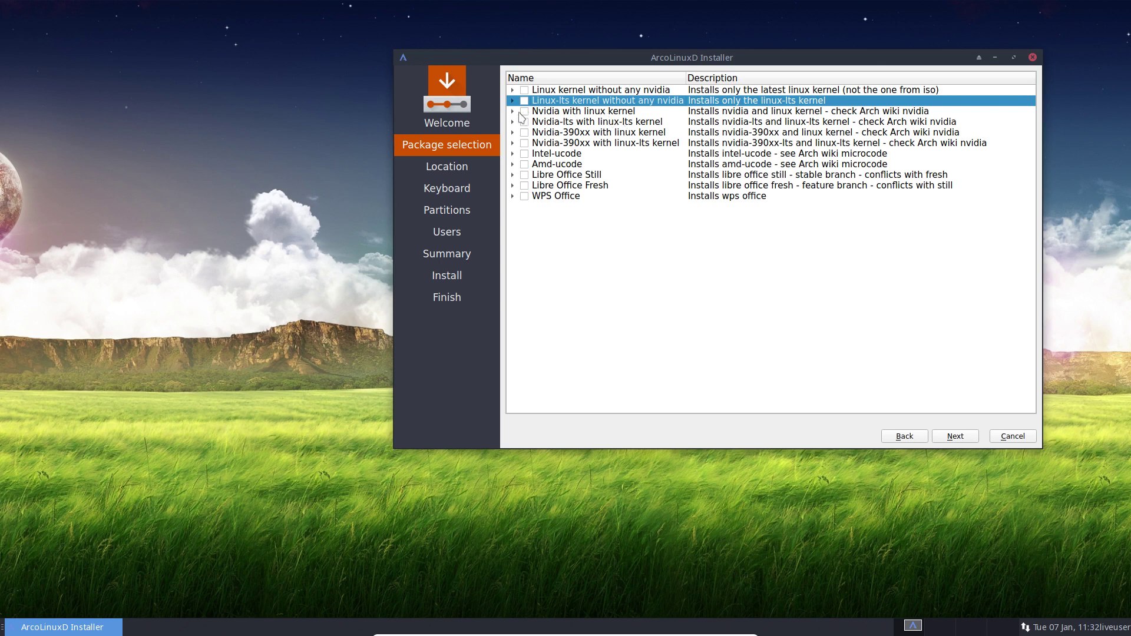
click(513, 112)
click(524, 112)
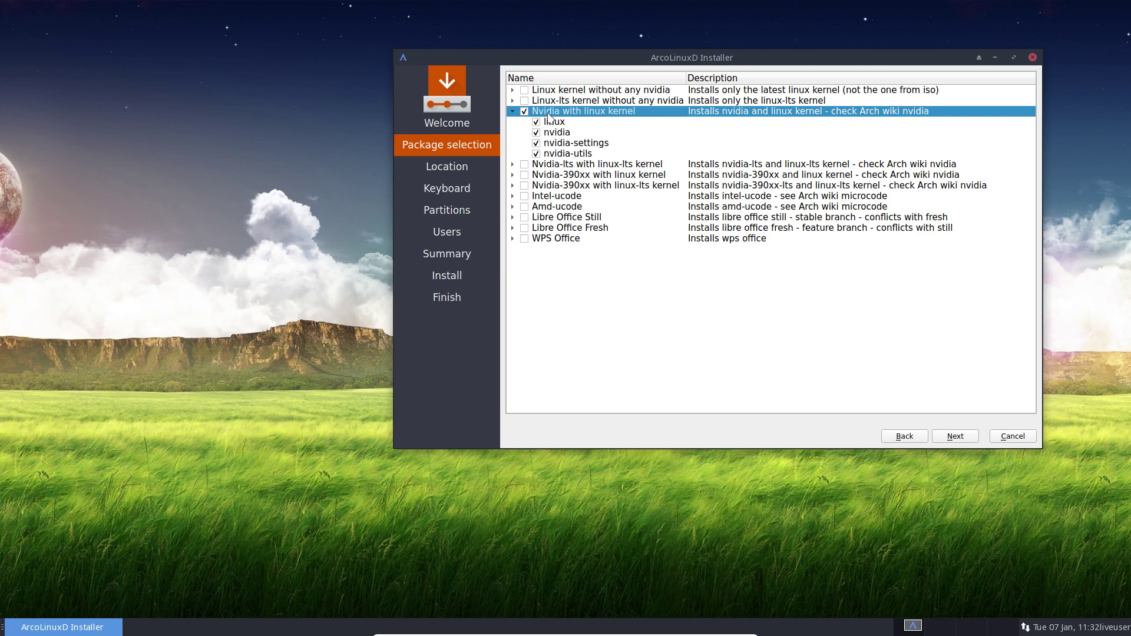
click(524, 111)
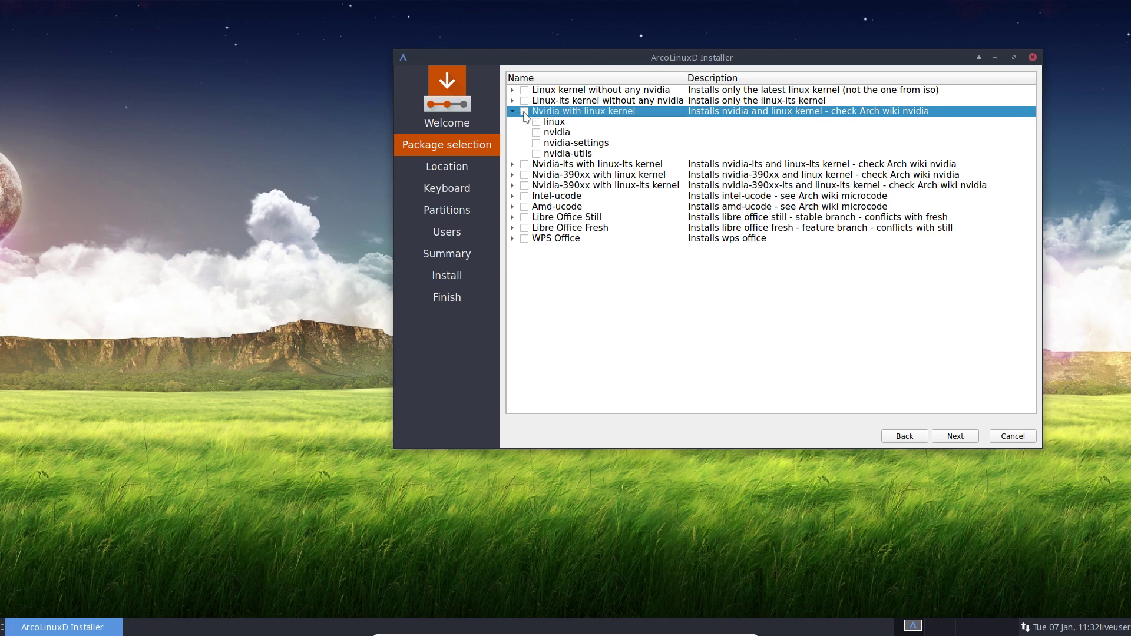
click(524, 175)
click(512, 175)
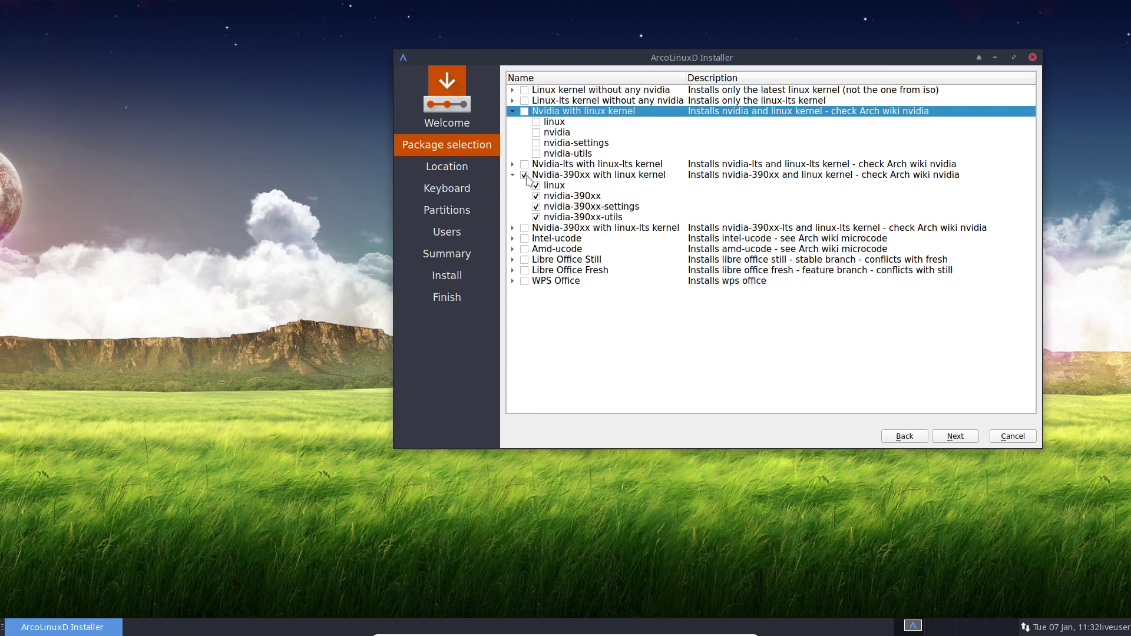
click(524, 175)
click(525, 112)
click(525, 113)
click(513, 112)
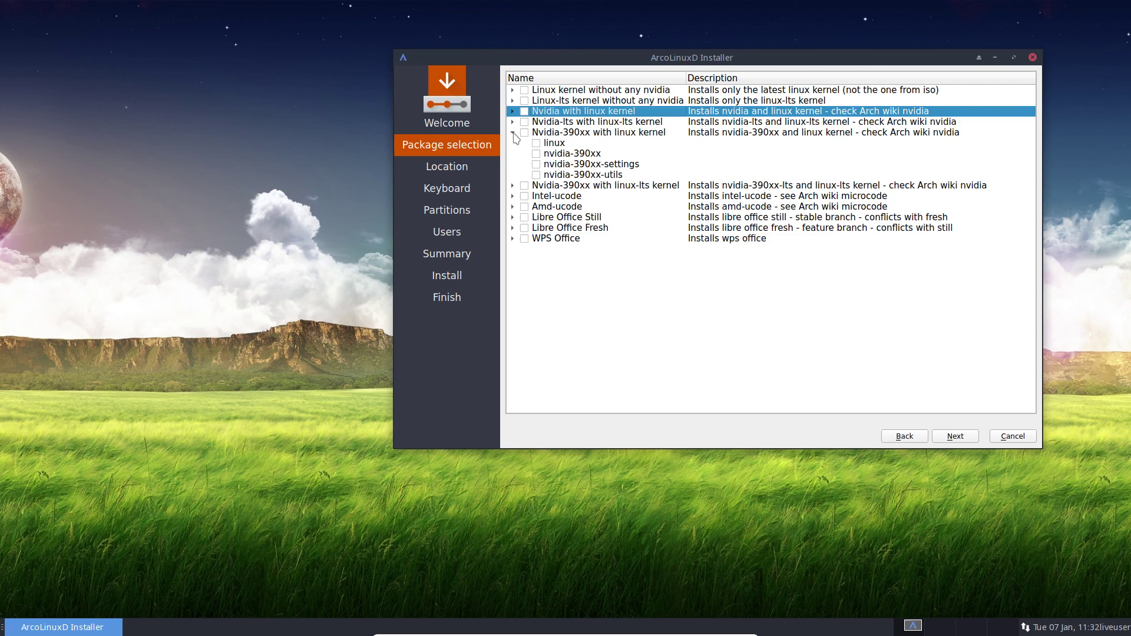
click(512, 132)
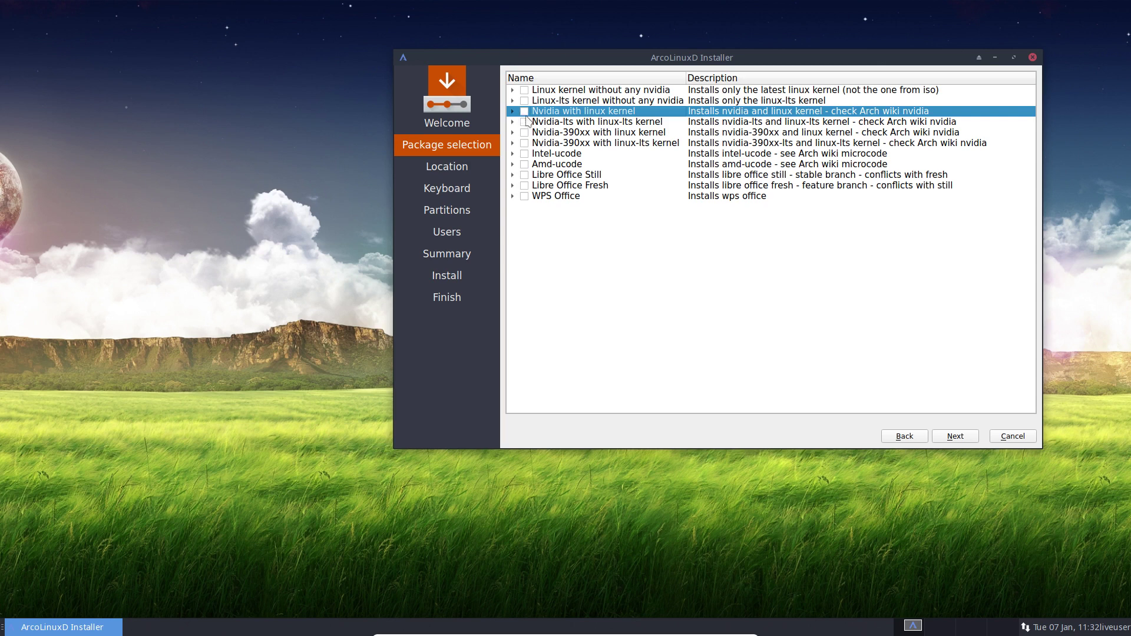
click(525, 112)
click(524, 133)
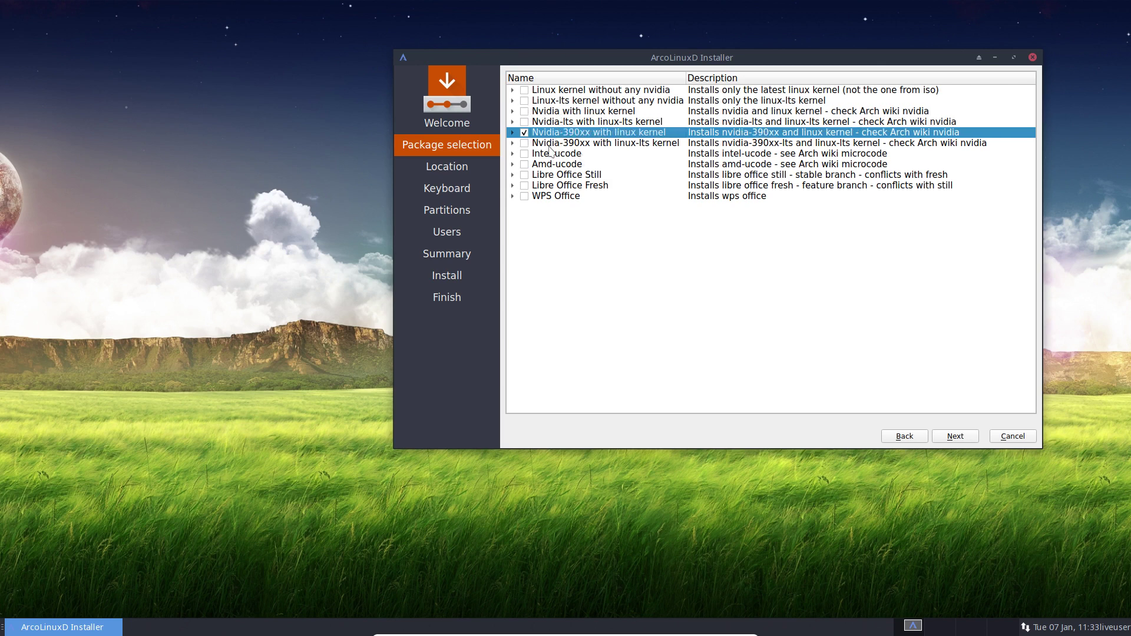
click(524, 133)
click(525, 153)
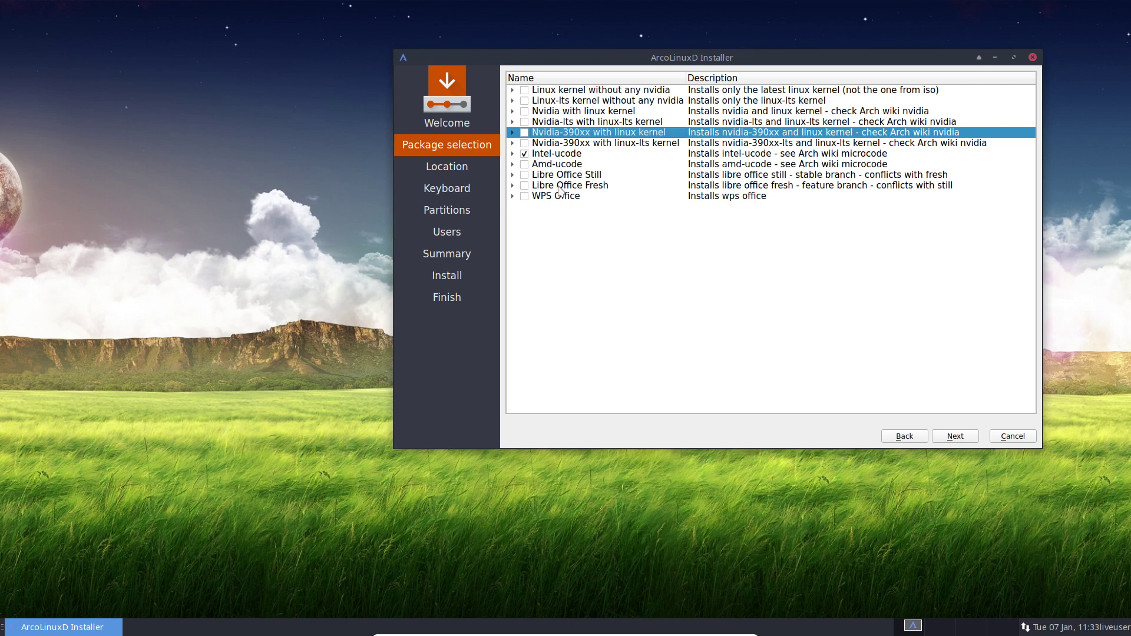
click(524, 154)
click(528, 168)
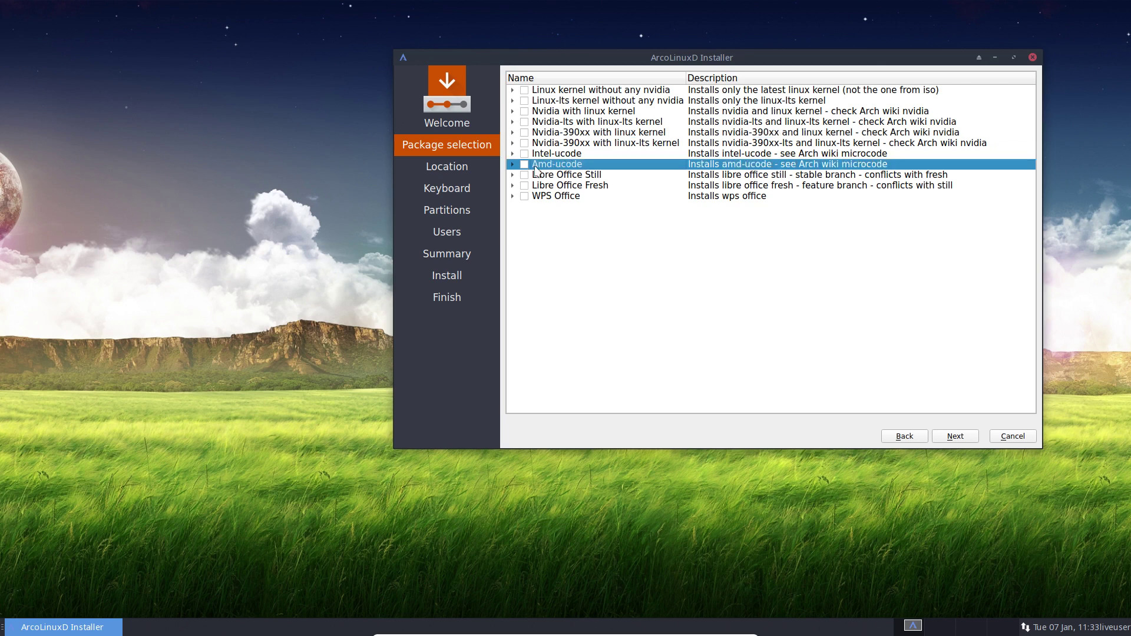
click(524, 165)
click(525, 165)
click(524, 154)
click(526, 165)
click(525, 154)
click(524, 154)
click(524, 165)
click(524, 166)
click(525, 154)
click(525, 154)
click(524, 154)
click(525, 165)
click(545, 176)
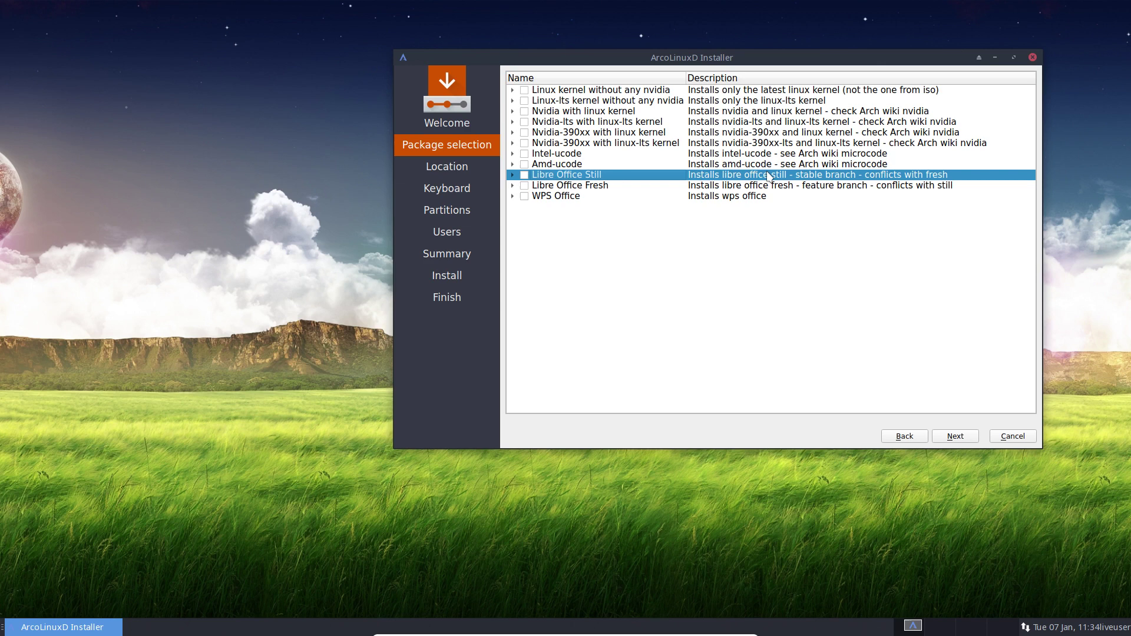
click(618, 189)
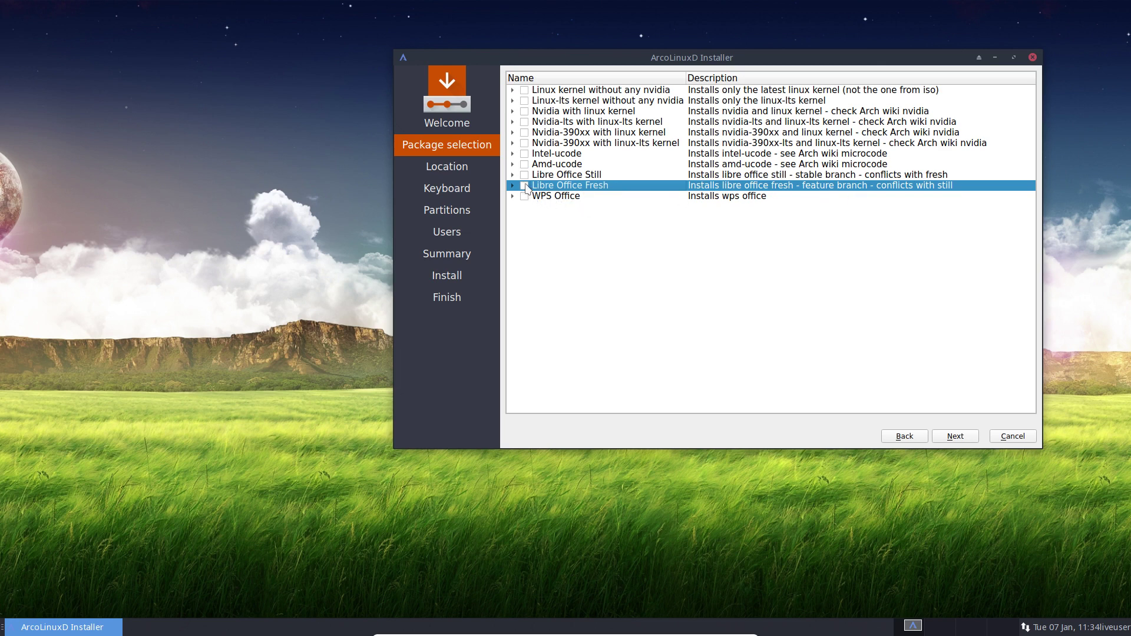
click(525, 185)
click(525, 176)
click(524, 196)
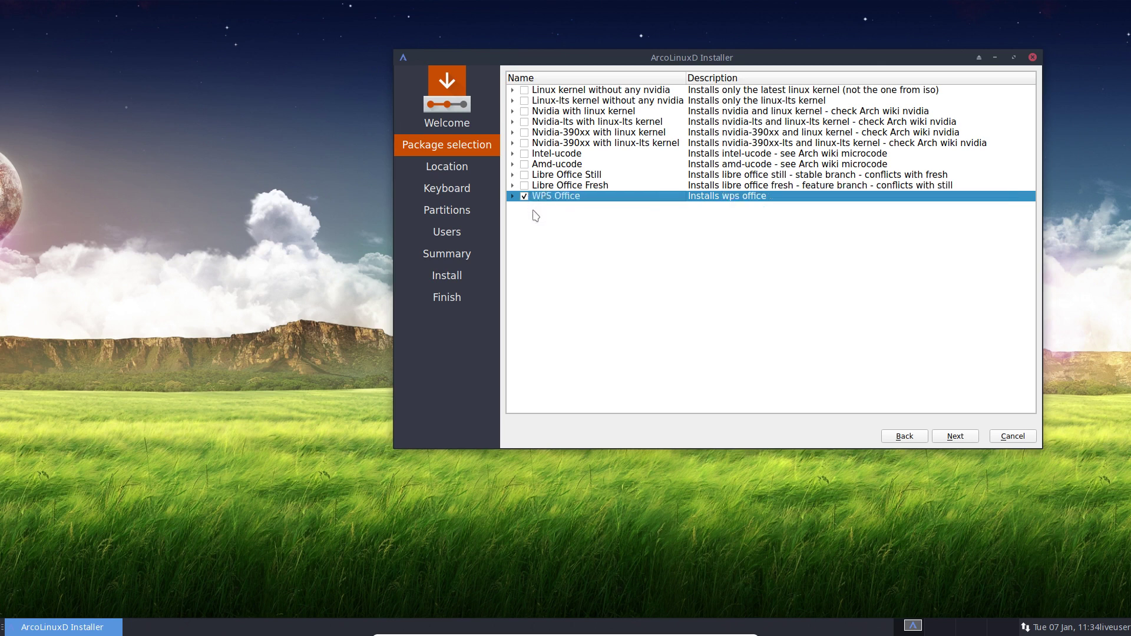
click(513, 196)
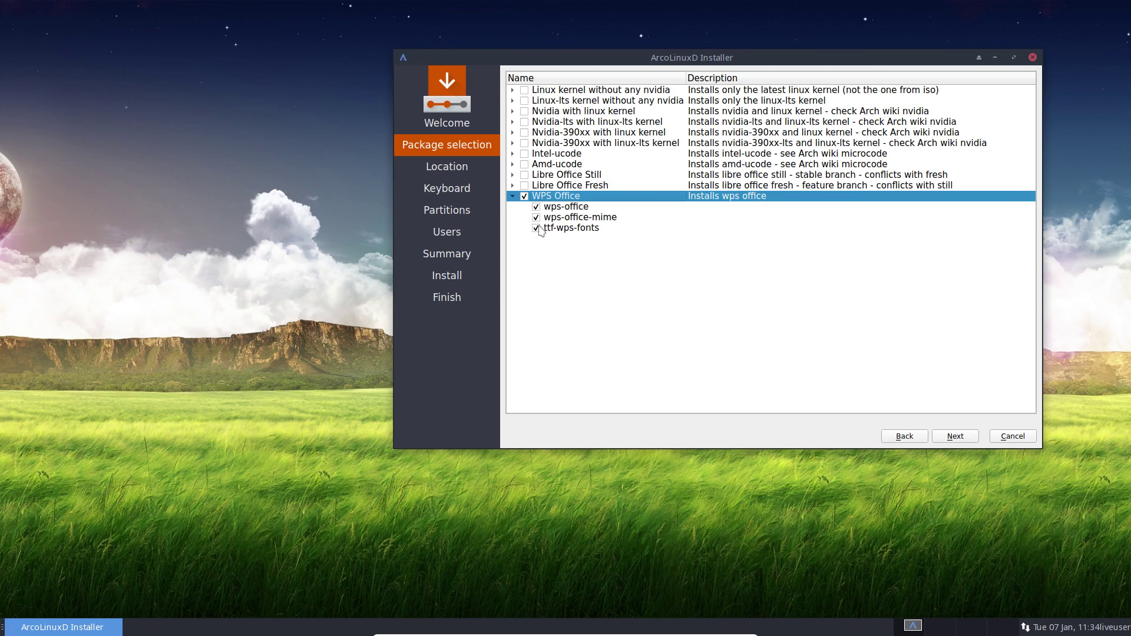
click(513, 197)
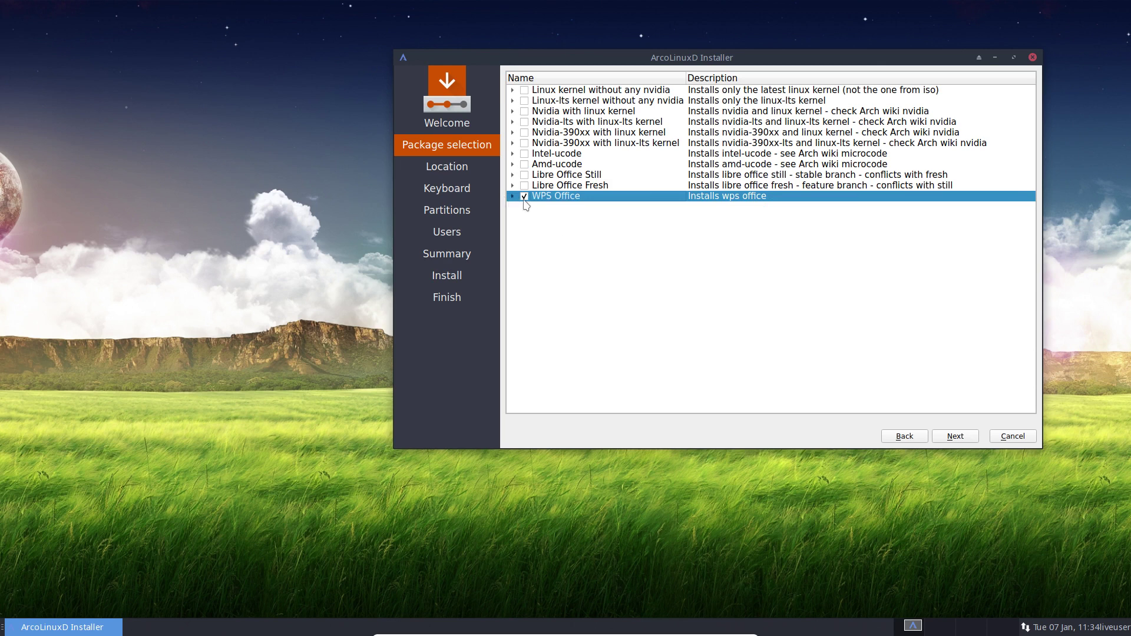
click(524, 198)
Open a terminal from the desktop menu and place it left of the installer
click(279, 284)
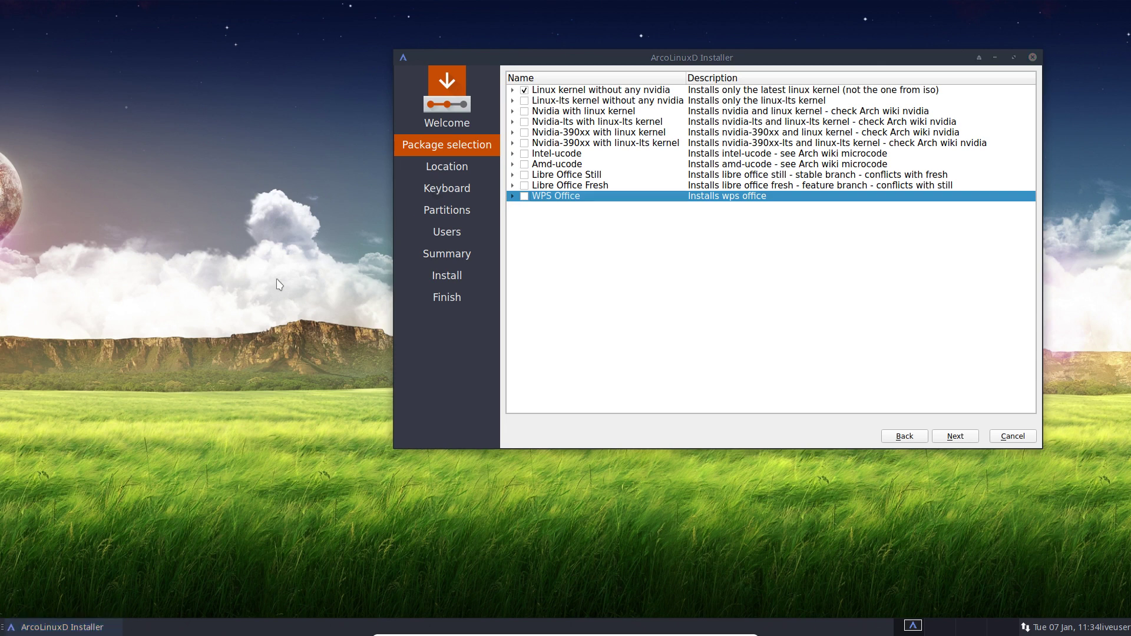
right_click(279, 285)
click(274, 393)
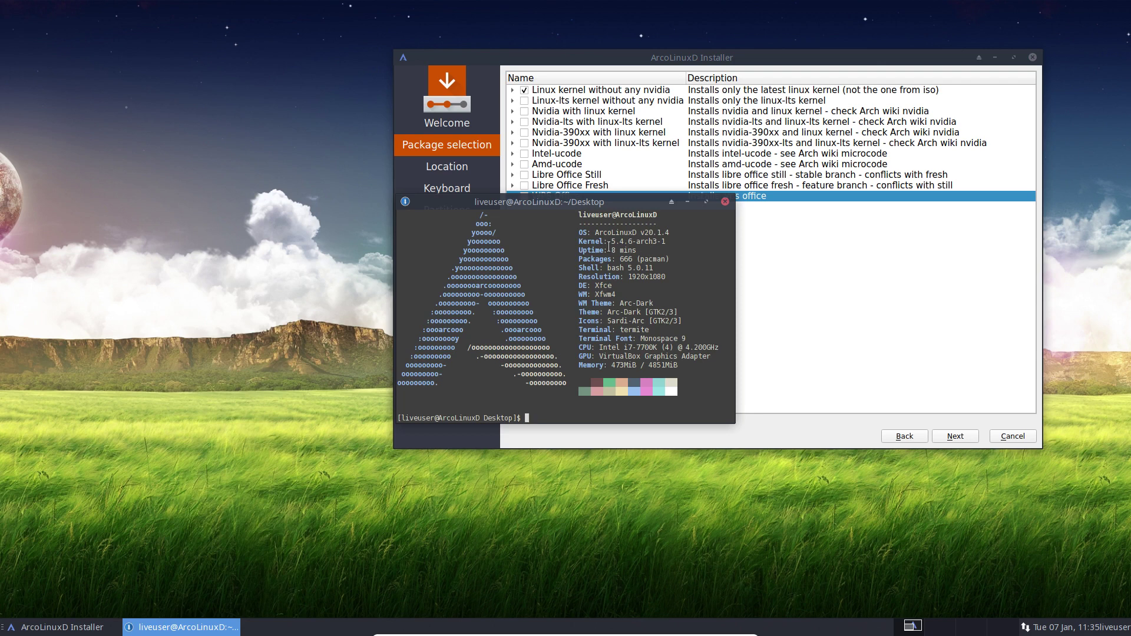
drag(636, 202, 298, 207)
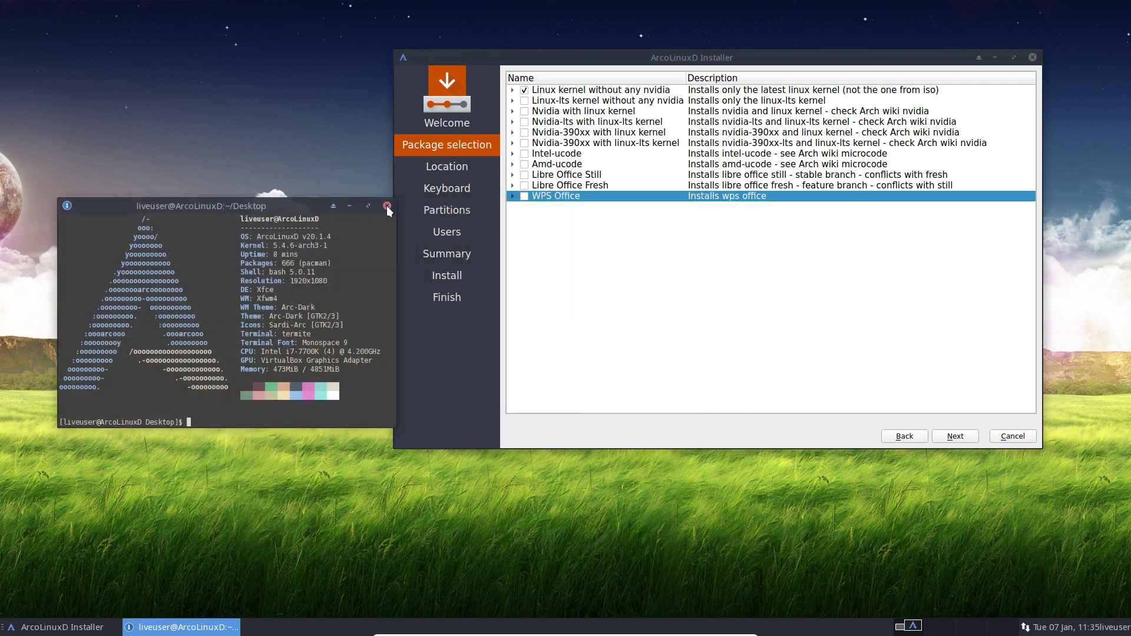
Tick WPS Office and Intel-ucode, then continue to the Location page
click(525, 197)
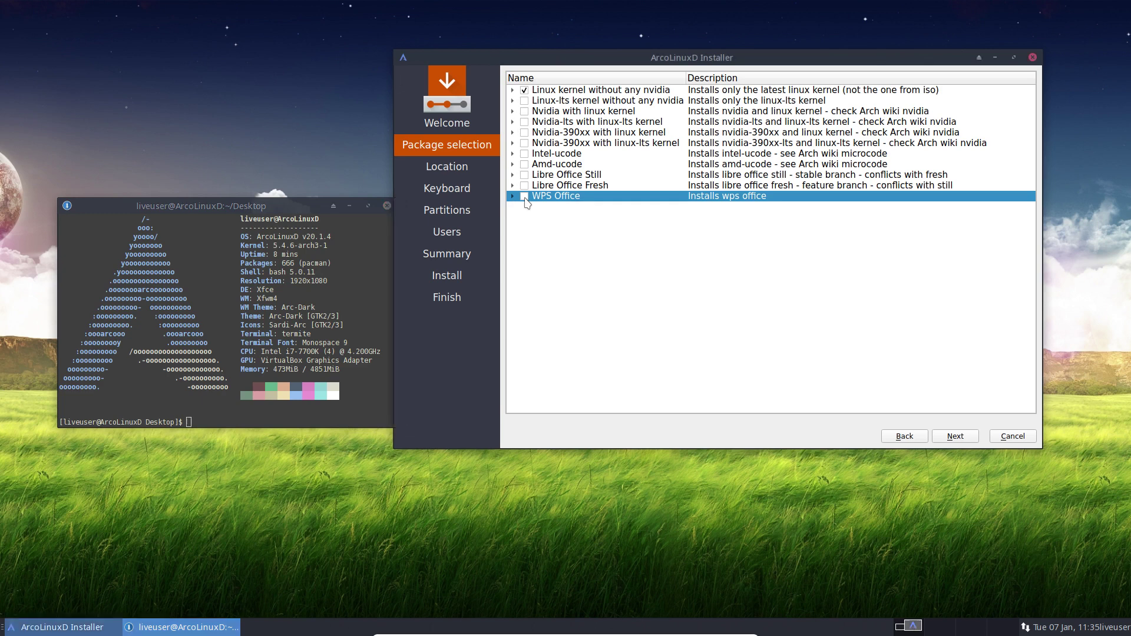
click(524, 154)
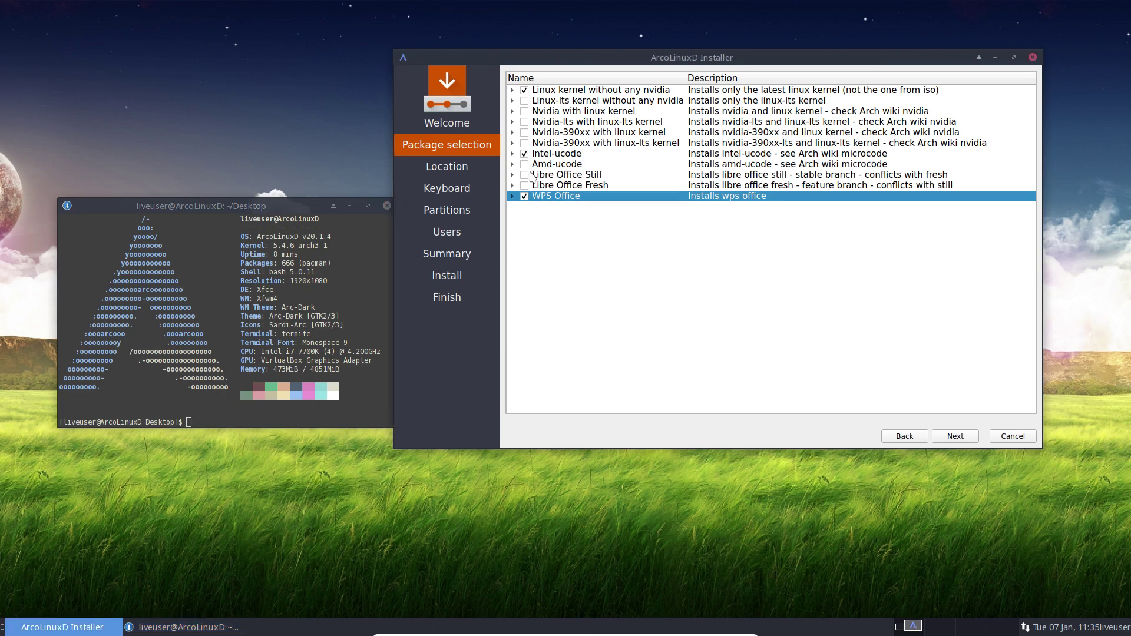
click(964, 441)
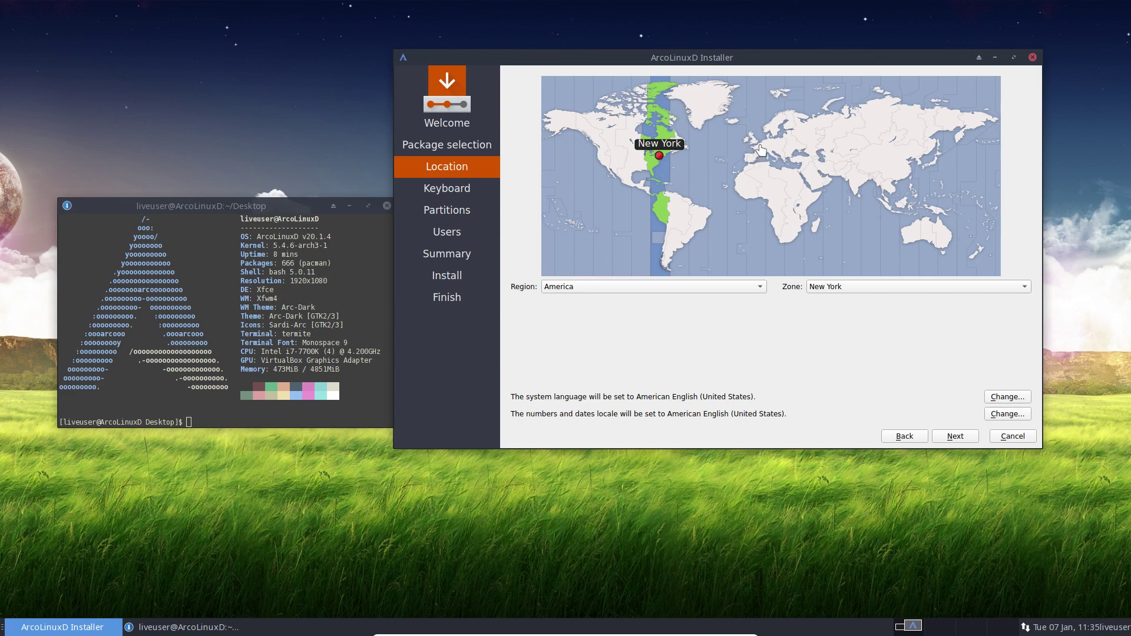
Set the time zone to Region Europe, Zone Brussels
click(862, 289)
scroll(862, 289, up, 18)
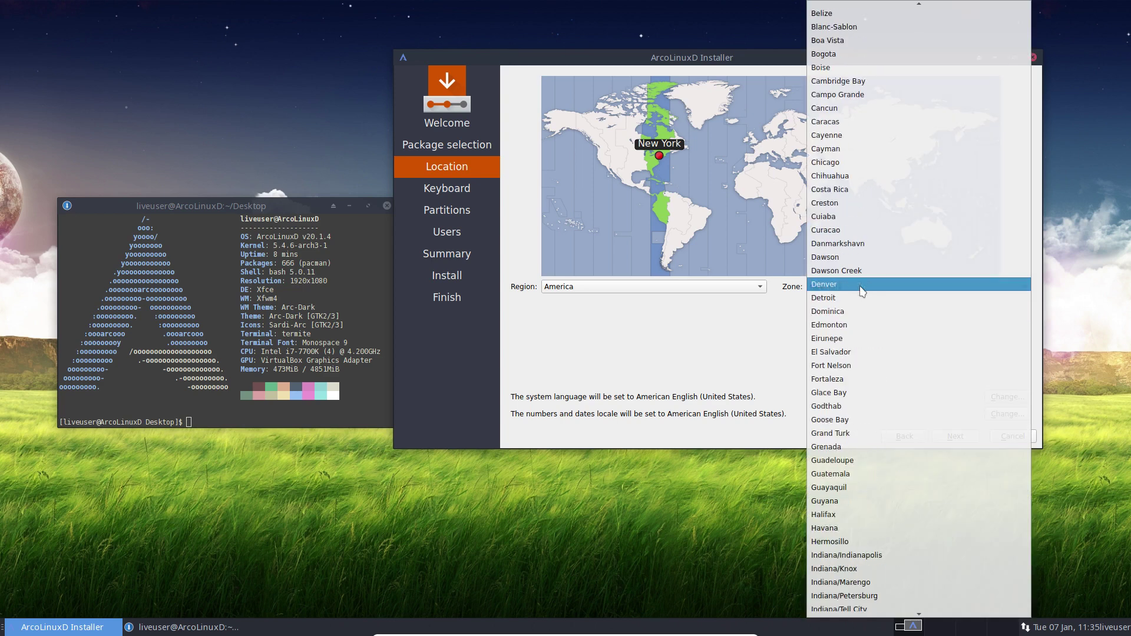
scroll(862, 291, up, 4)
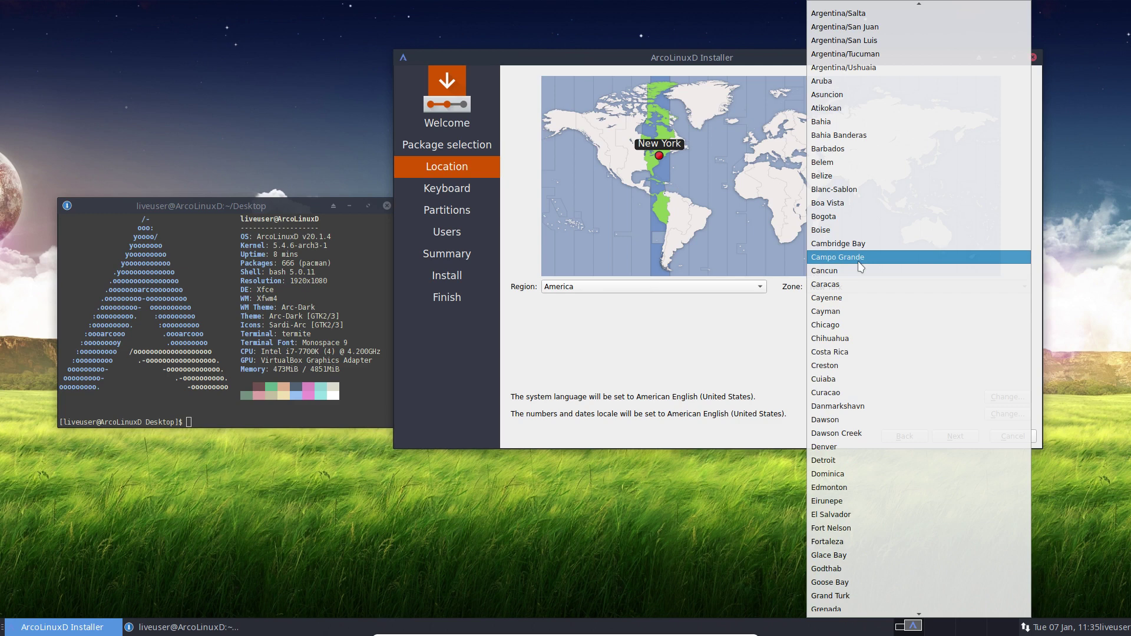
click(802, 315)
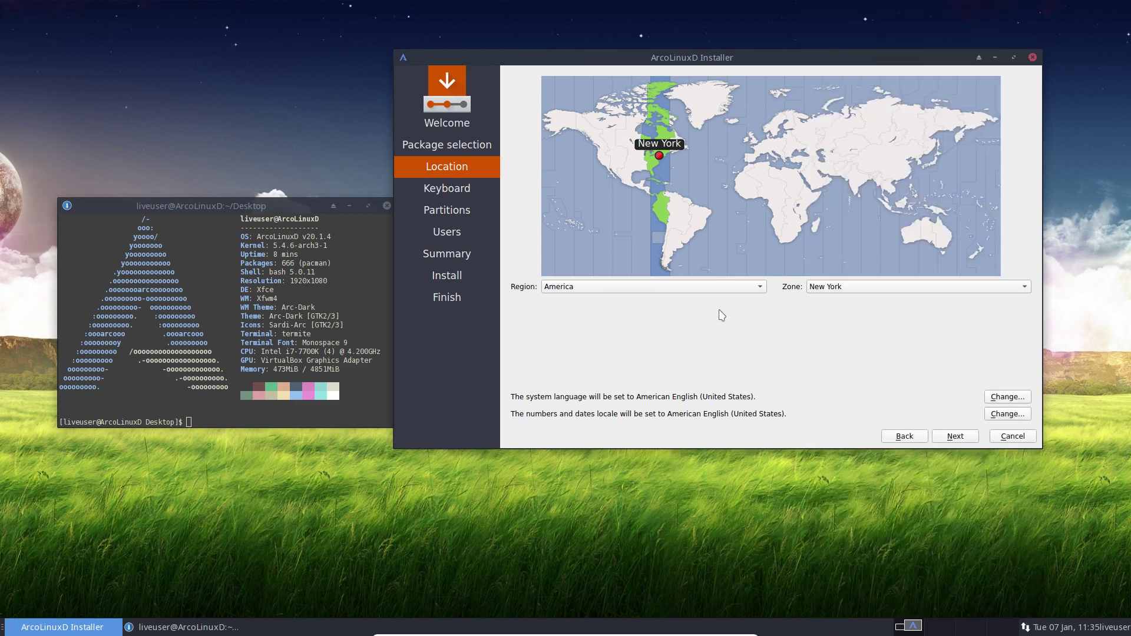
click(639, 293)
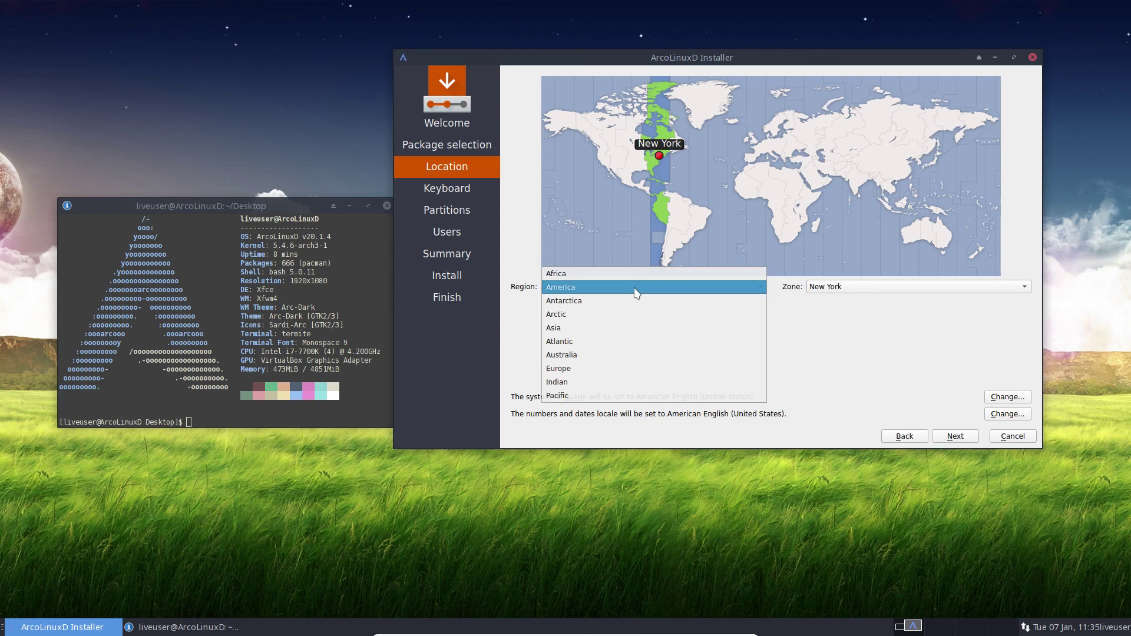
click(640, 368)
click(854, 291)
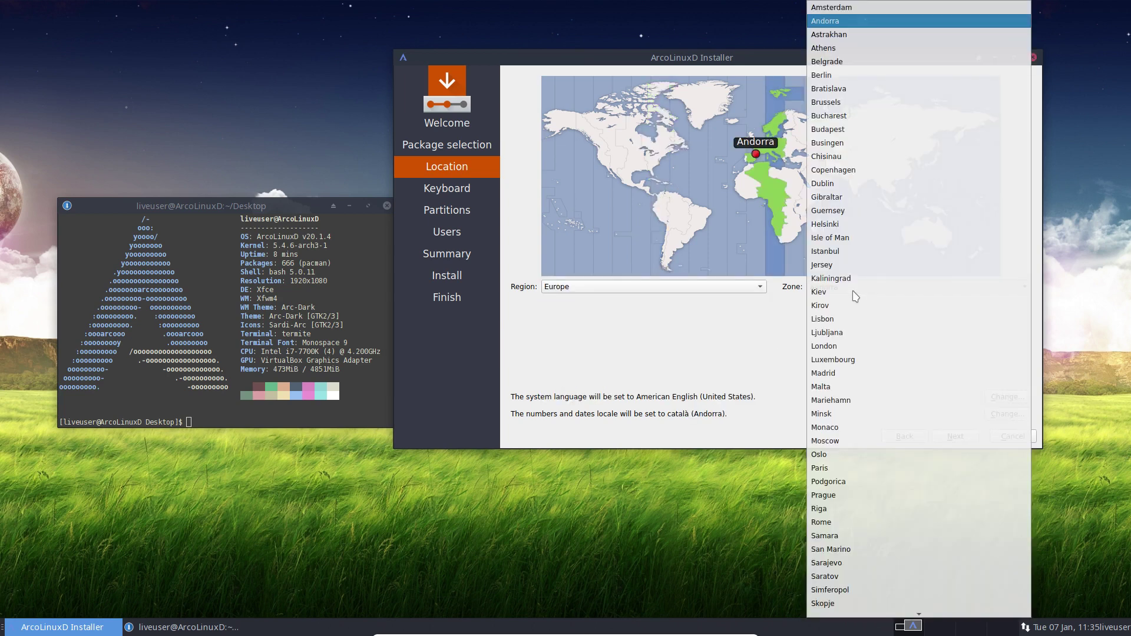
click(838, 104)
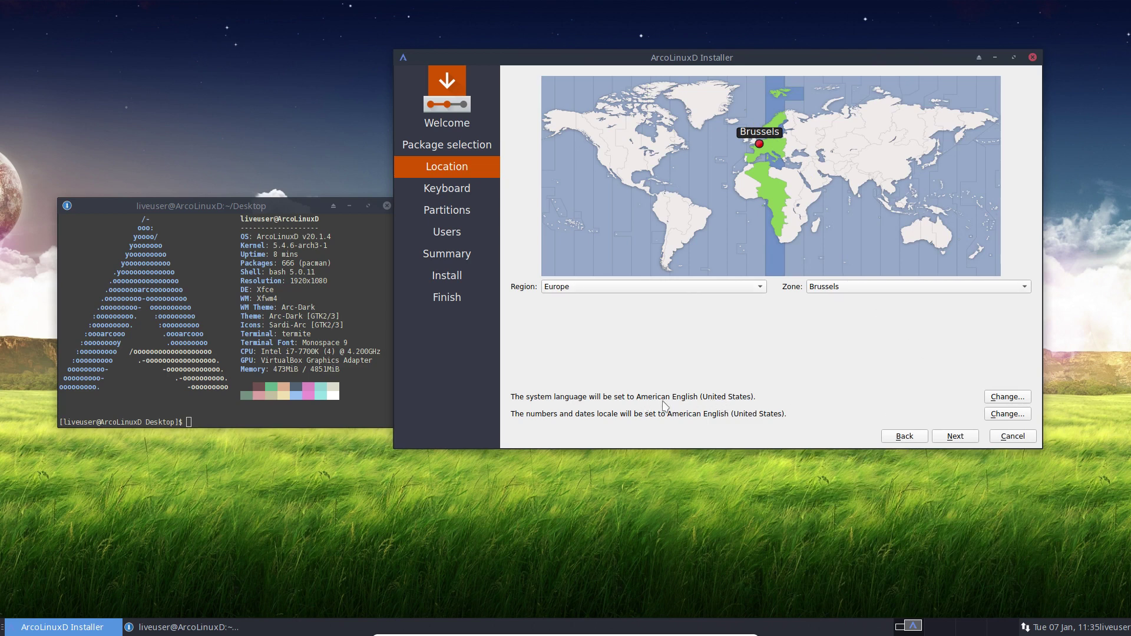
Leave both locale settings as American English and continue to Keyboard
click(1008, 397)
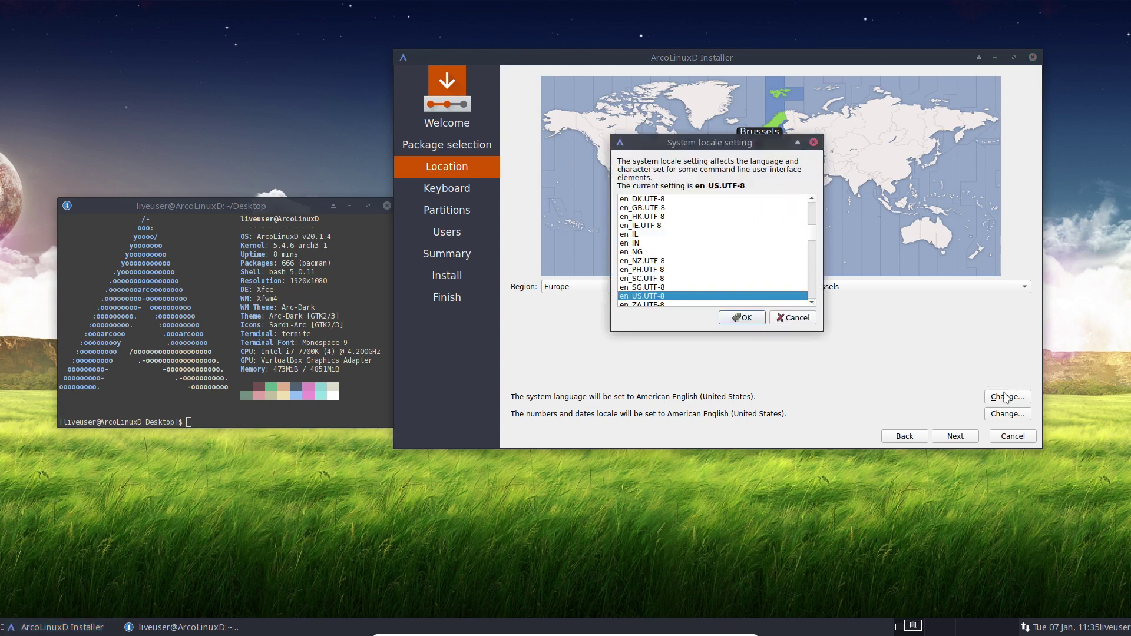
click(789, 323)
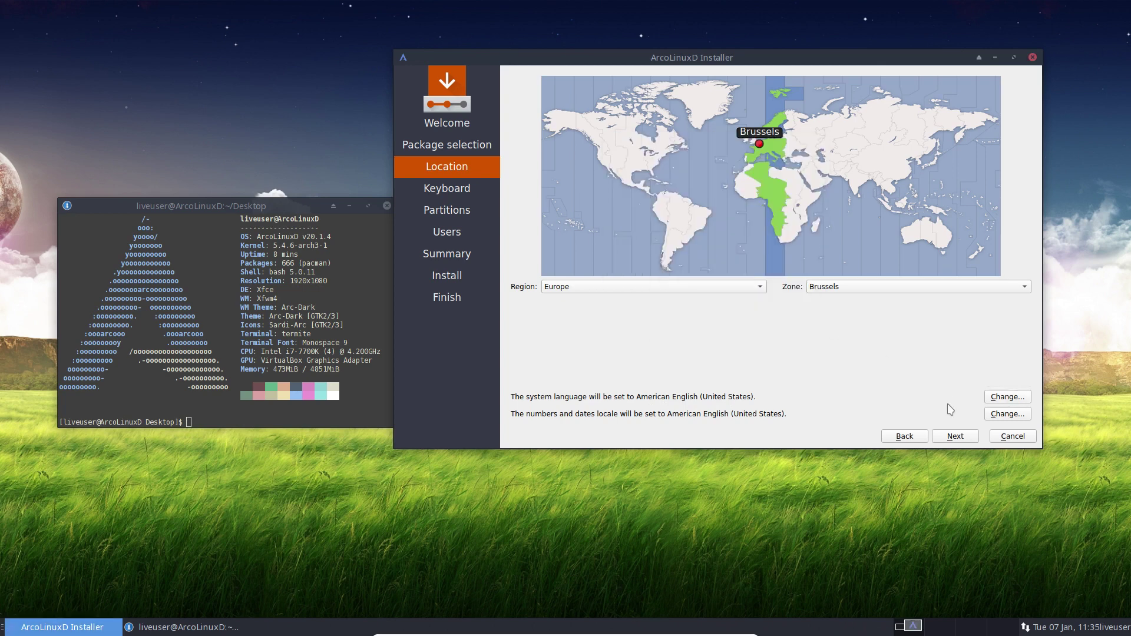
click(1004, 414)
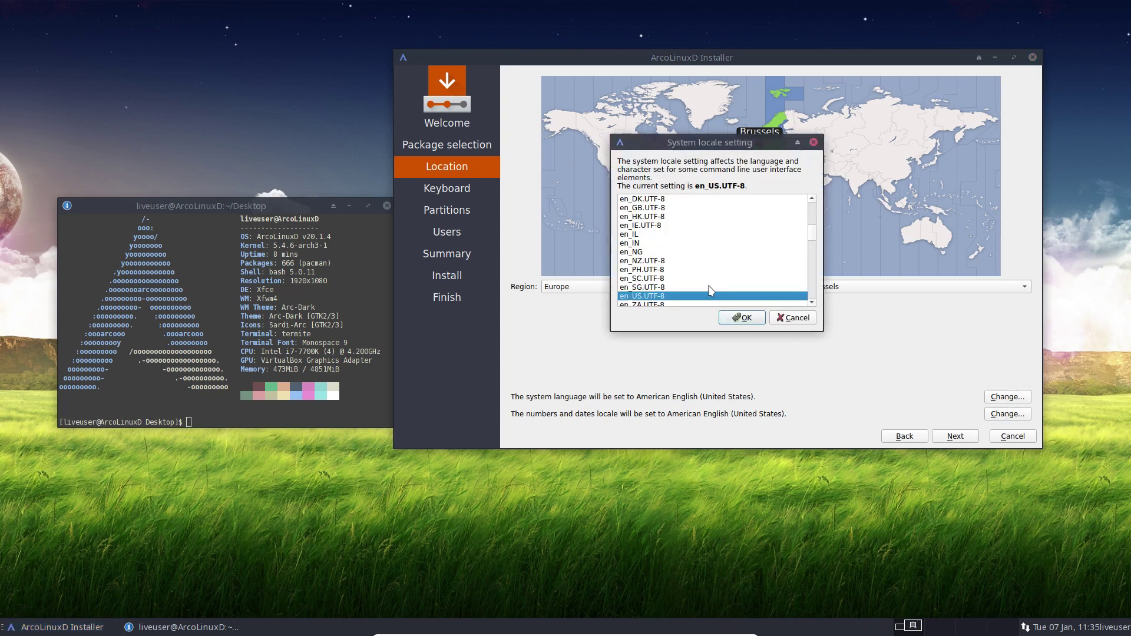
click(792, 318)
click(959, 439)
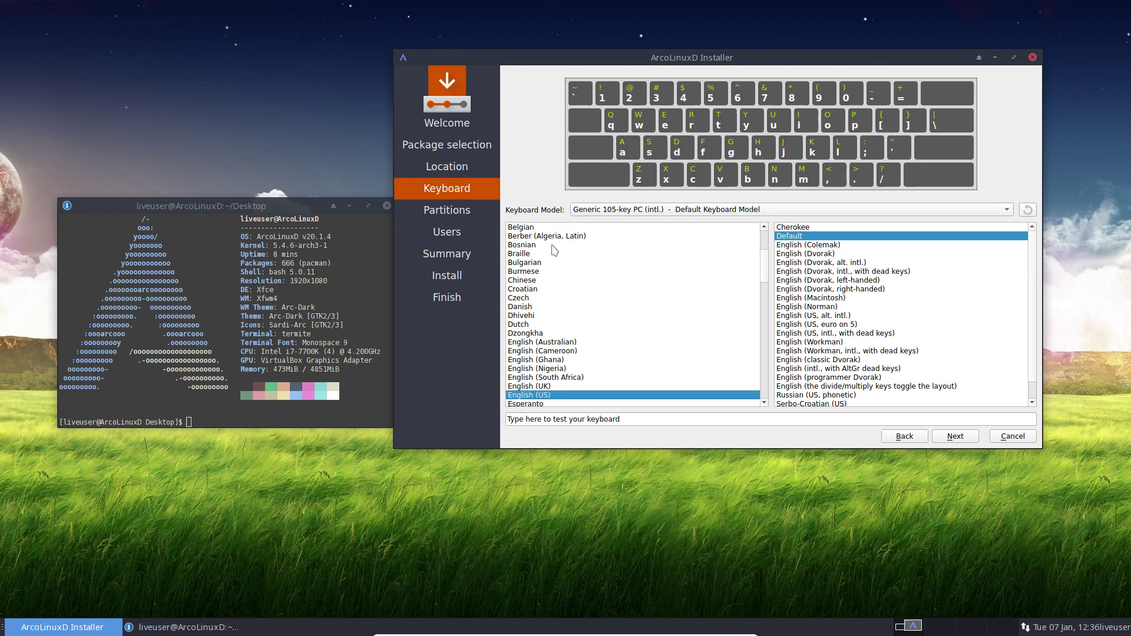
Select the Belgian layout, test it by typing 'azerty', and continue
click(541, 229)
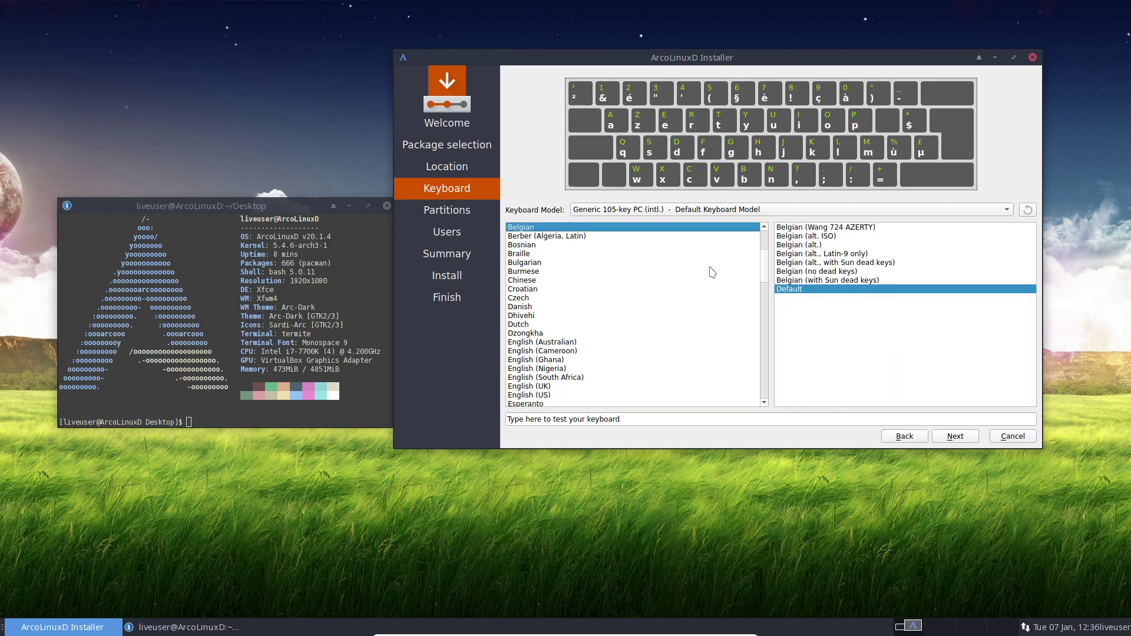
click(601, 416)
text(azerty)
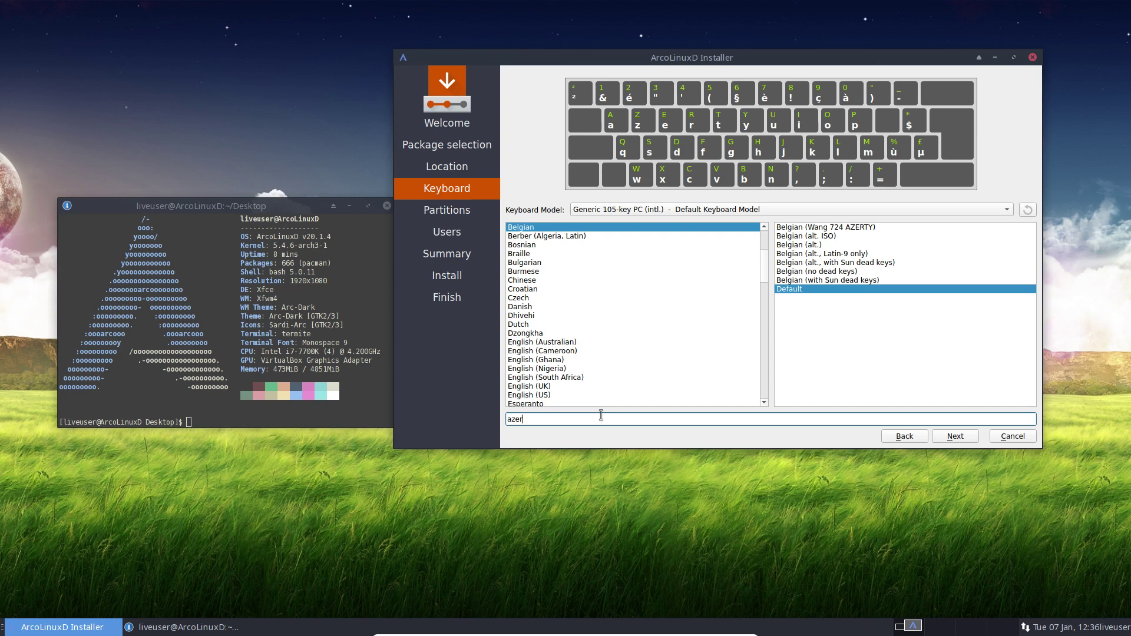
click(949, 436)
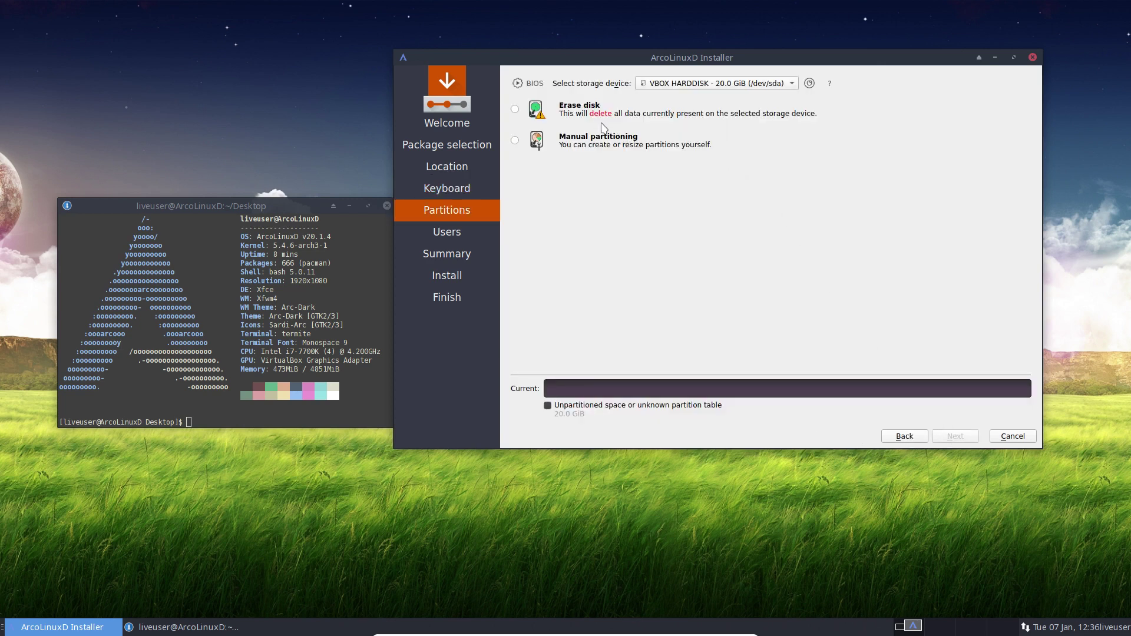
Choose Erase disk for the 20.0 GiB drive and close the Termite terminal beside the installer
click(576, 113)
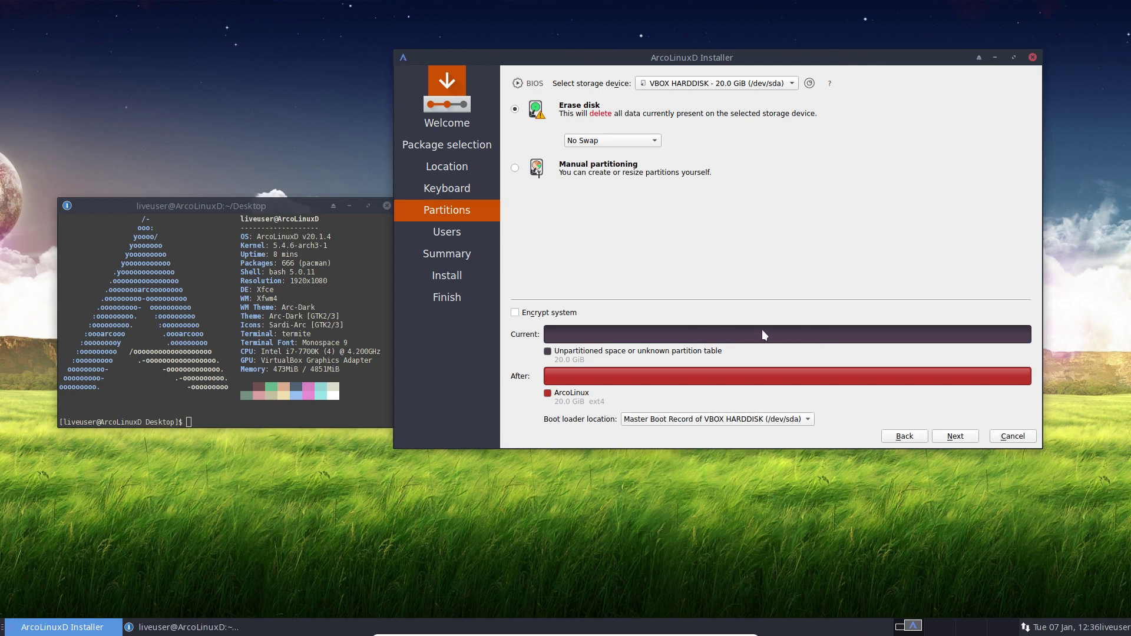
click(386, 206)
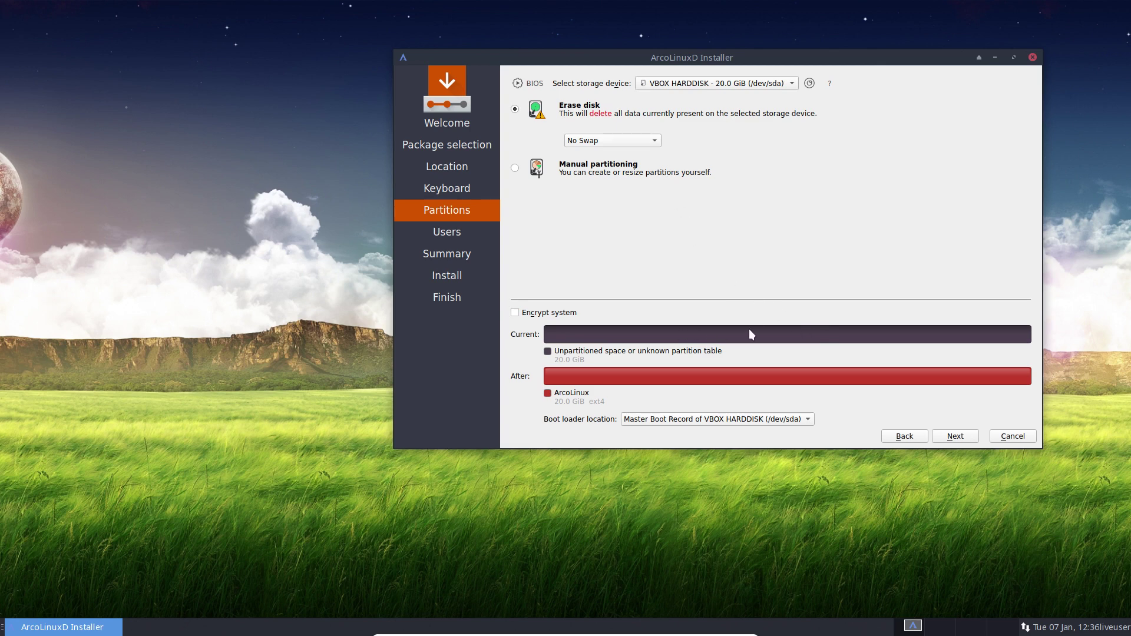
Try Swap (no Hibernate) and Swap (with Hibernate), then settle back on No Swap
click(650, 142)
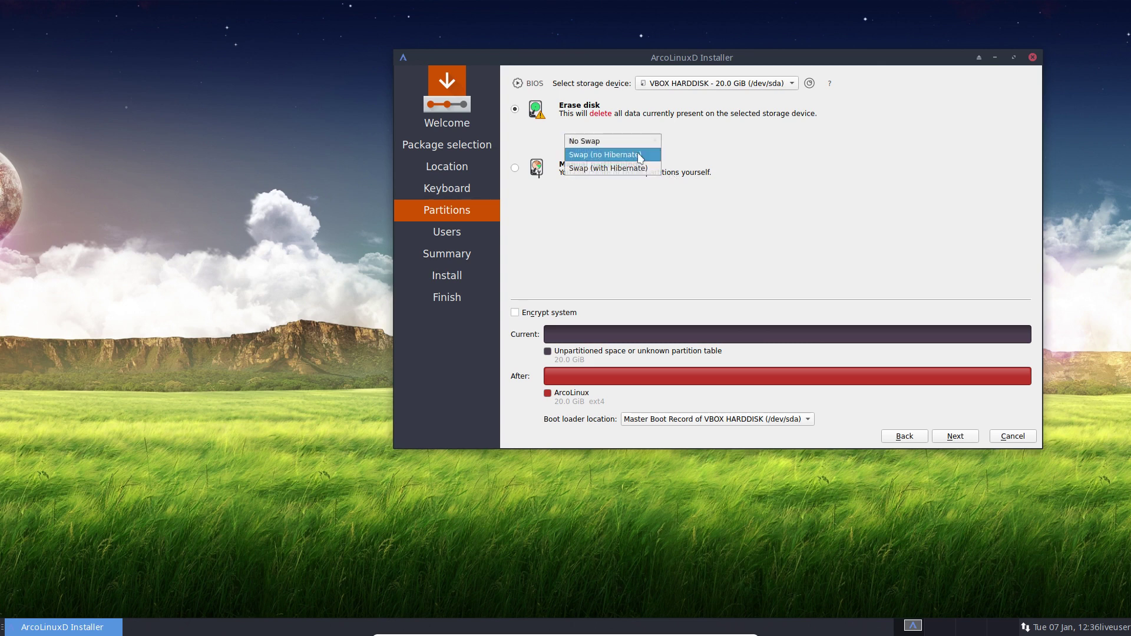
click(712, 159)
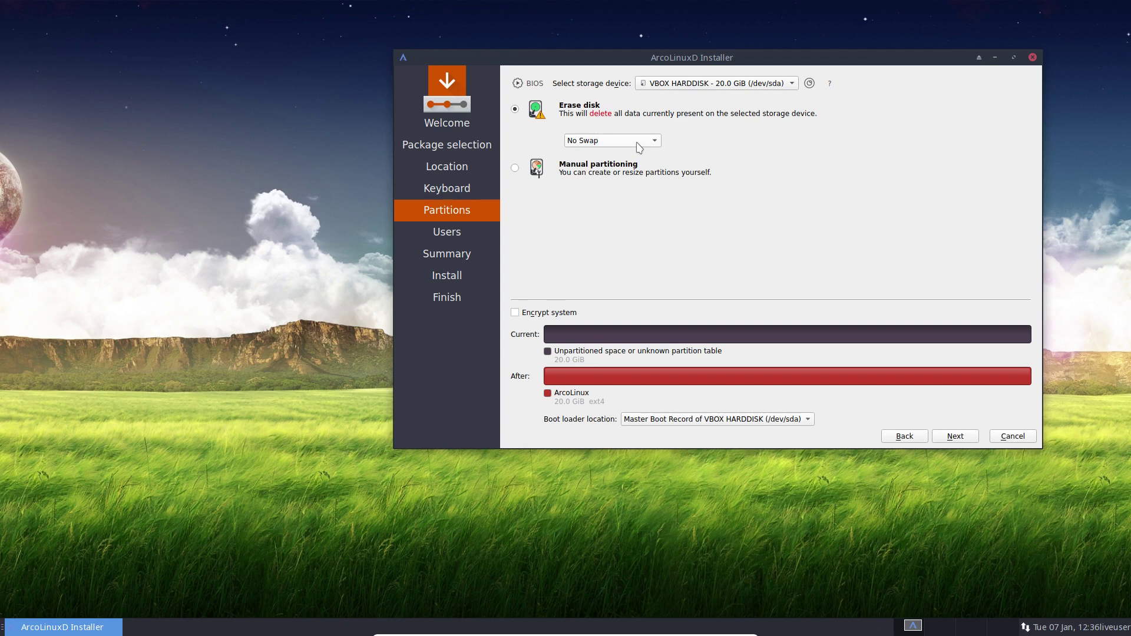
click(637, 145)
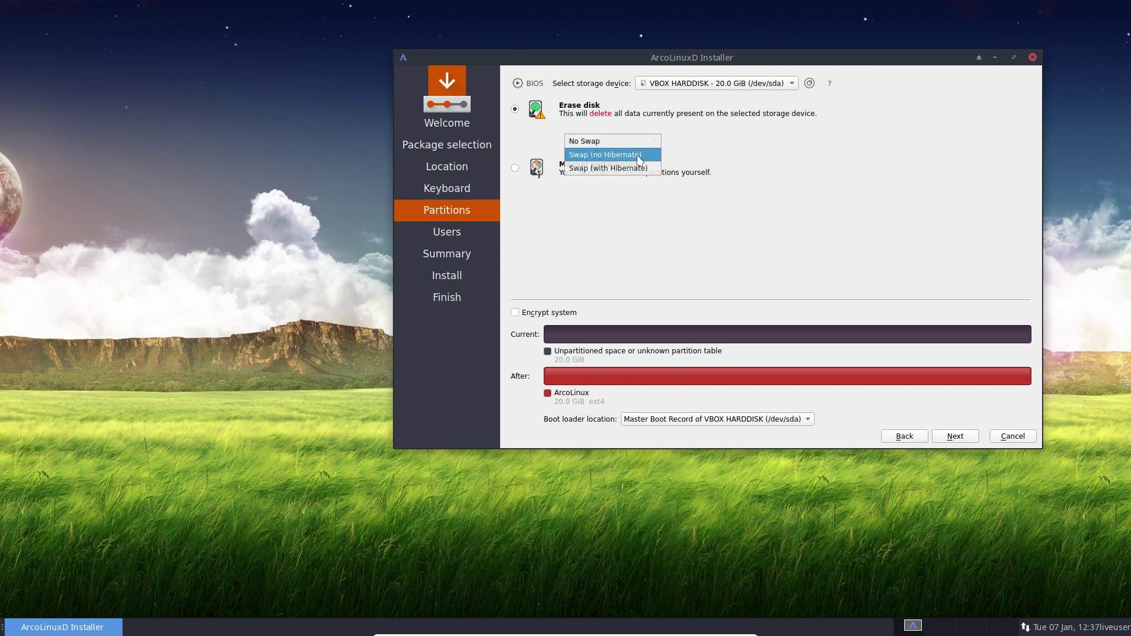
click(639, 155)
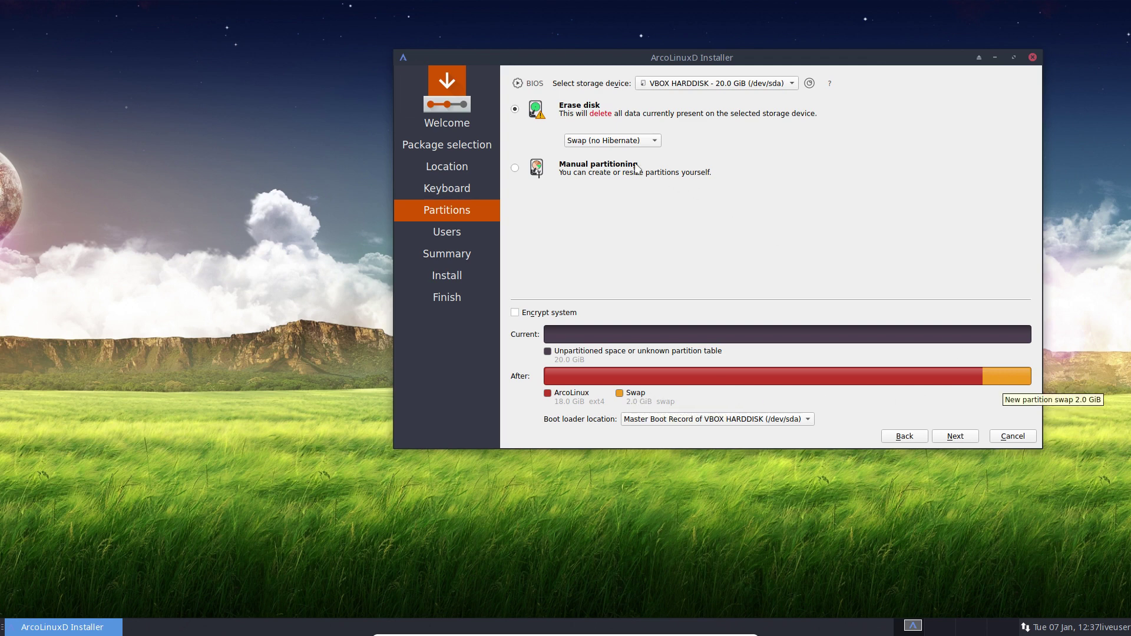
click(622, 143)
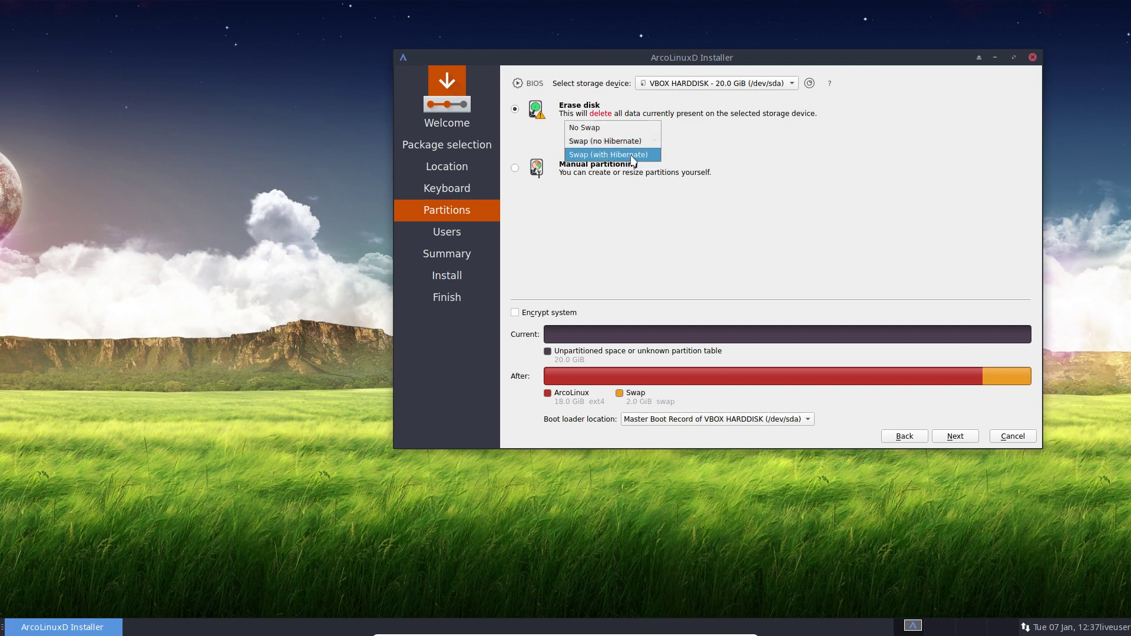
click(632, 155)
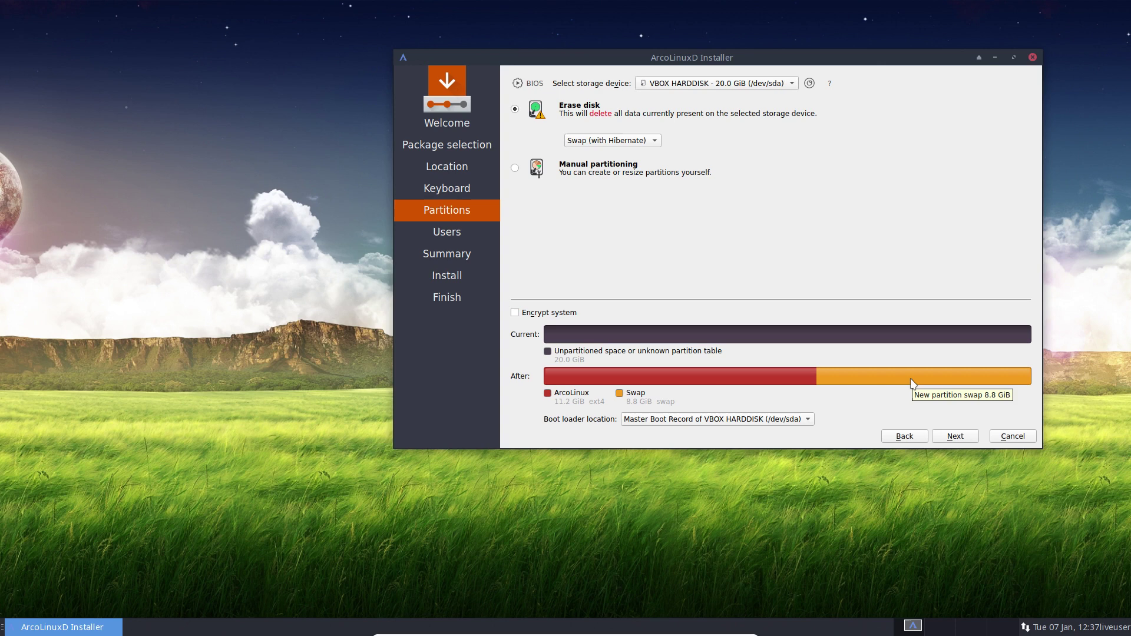
click(653, 141)
click(586, 114)
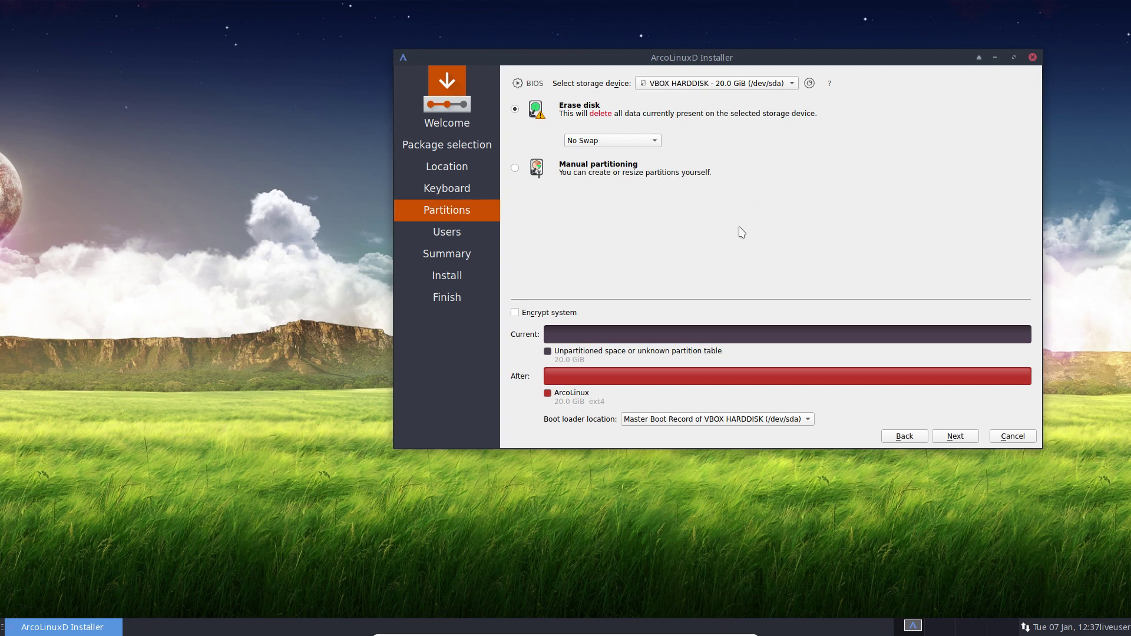
Enter the user's name, computer name ArcoLinuxD, and the account password twice
click(955, 436)
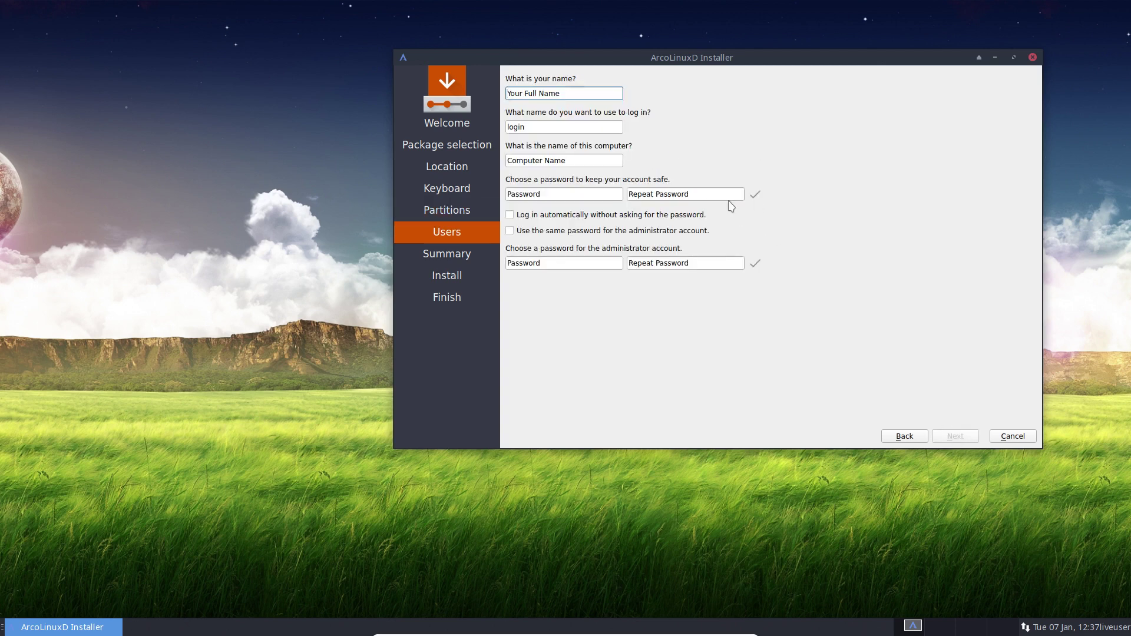
text(erik)
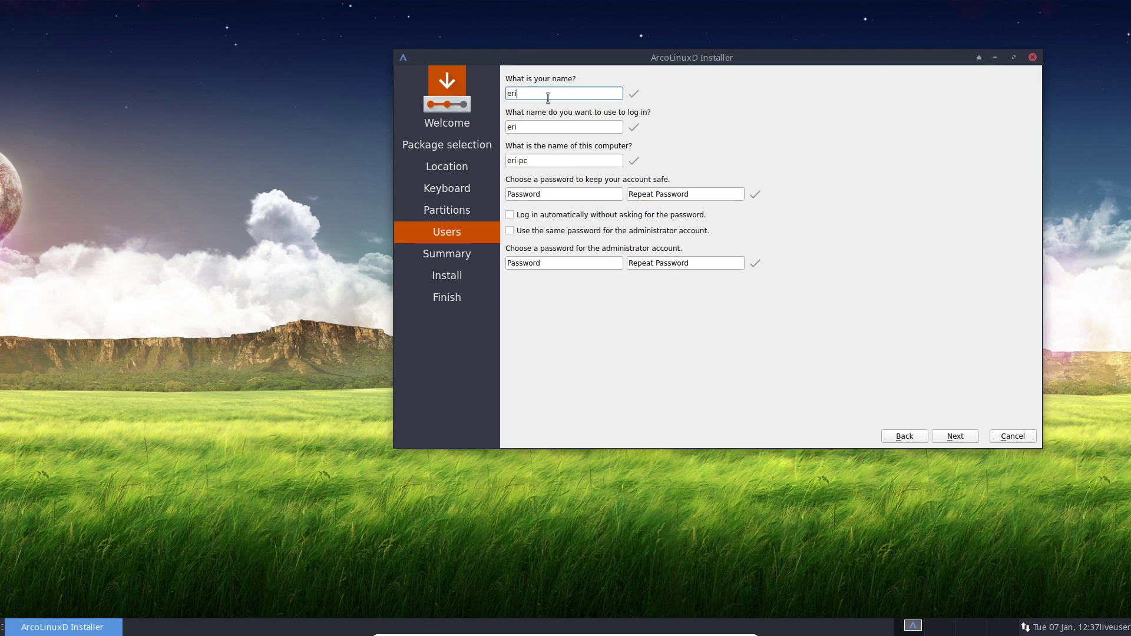
key(Tab)
key(Tab)
text(A)
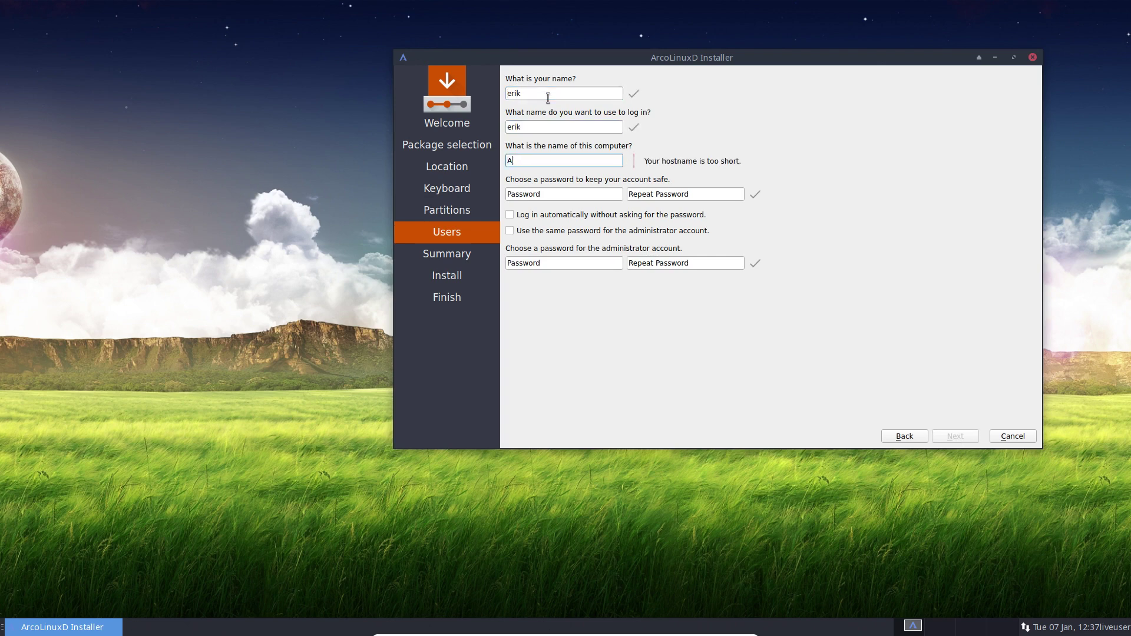
text(rcoLinuxD)
key(Tab)
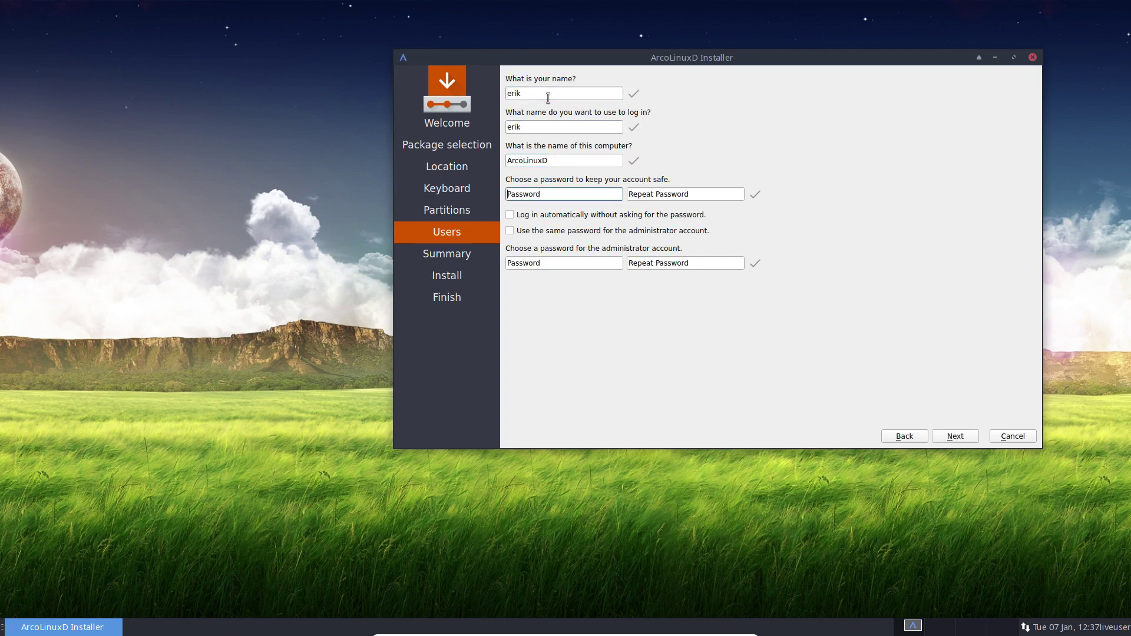
text(test)
key(Tab)
text(test)
key(Tab)
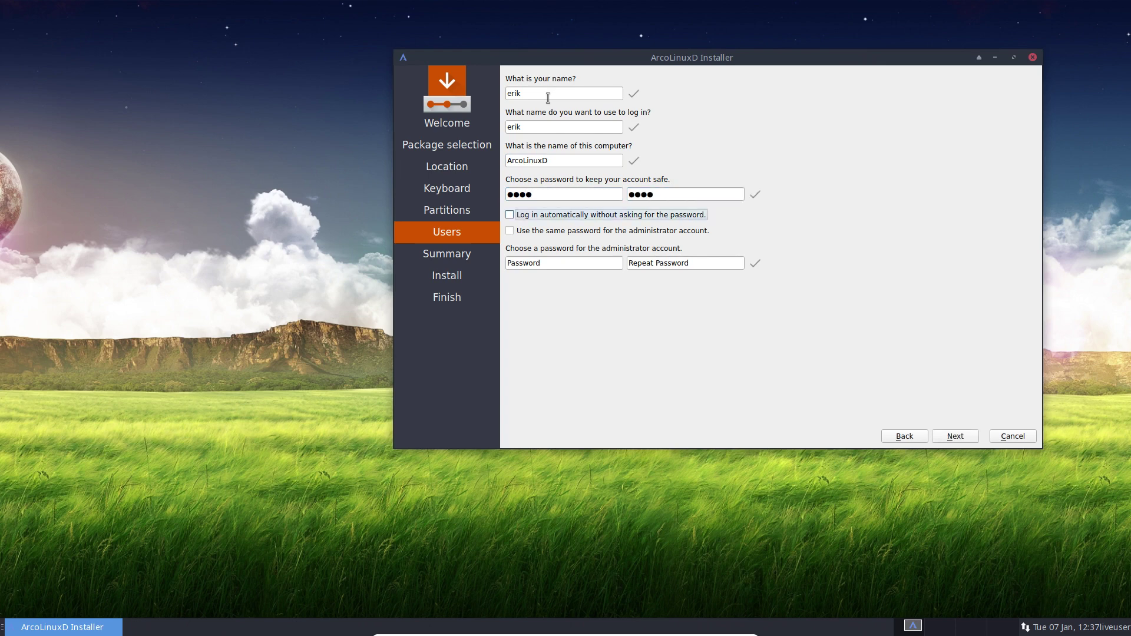
Enable automatic login, reuse the password for the administrator, and start the installation
click(601, 218)
click(568, 231)
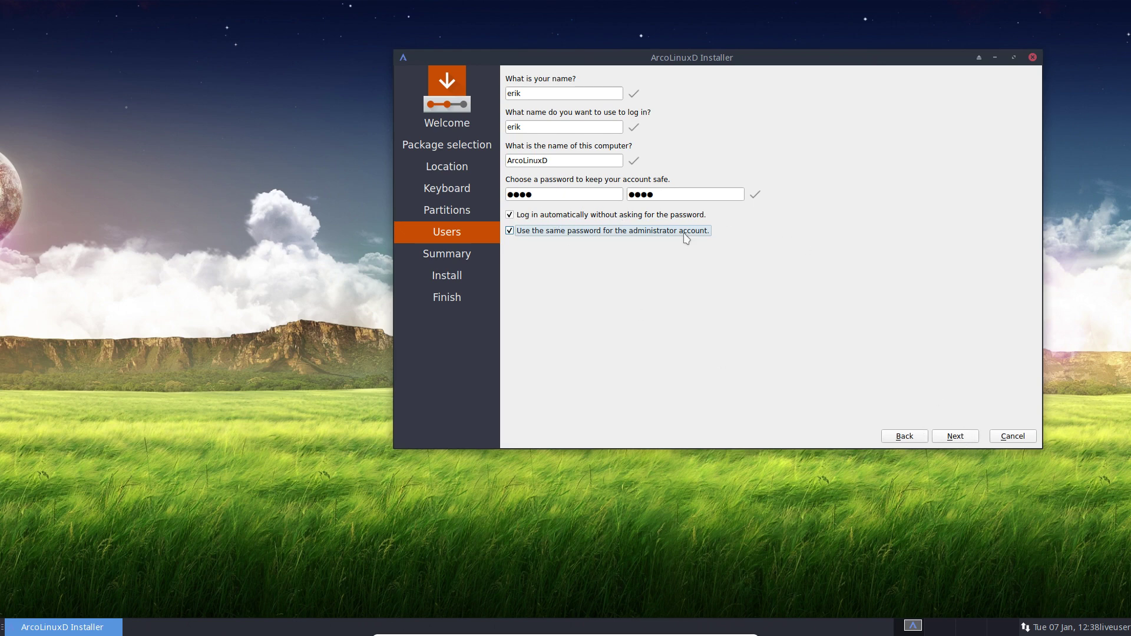
click(957, 439)
click(956, 437)
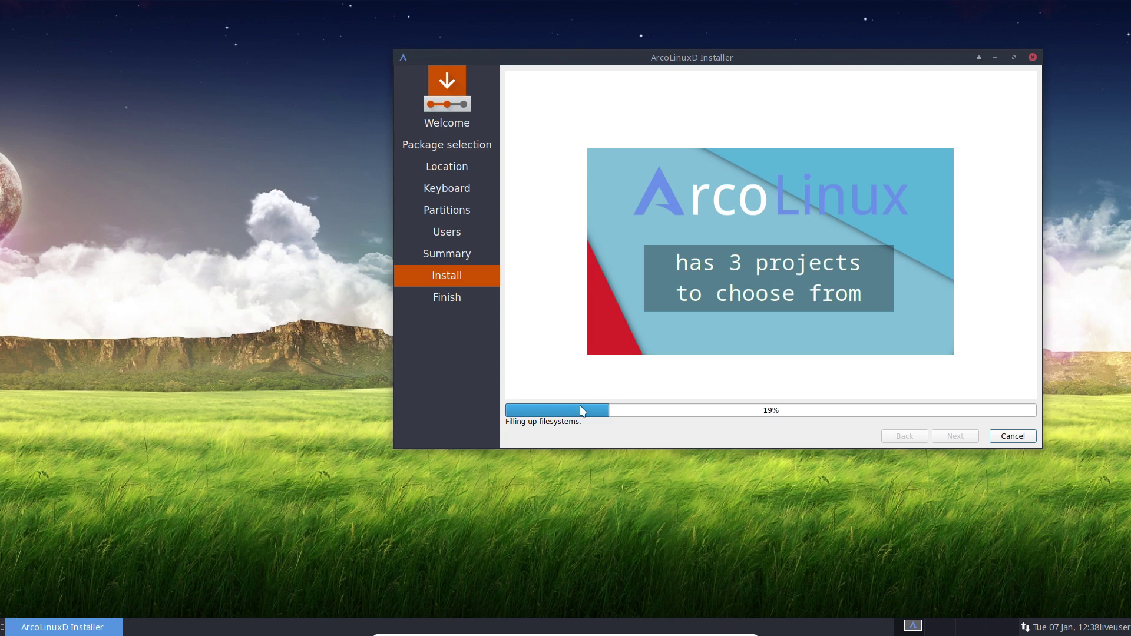
Nudge the installer window lower while installation runs to 19% filling up filesystems
drag(747, 59, 739, 85)
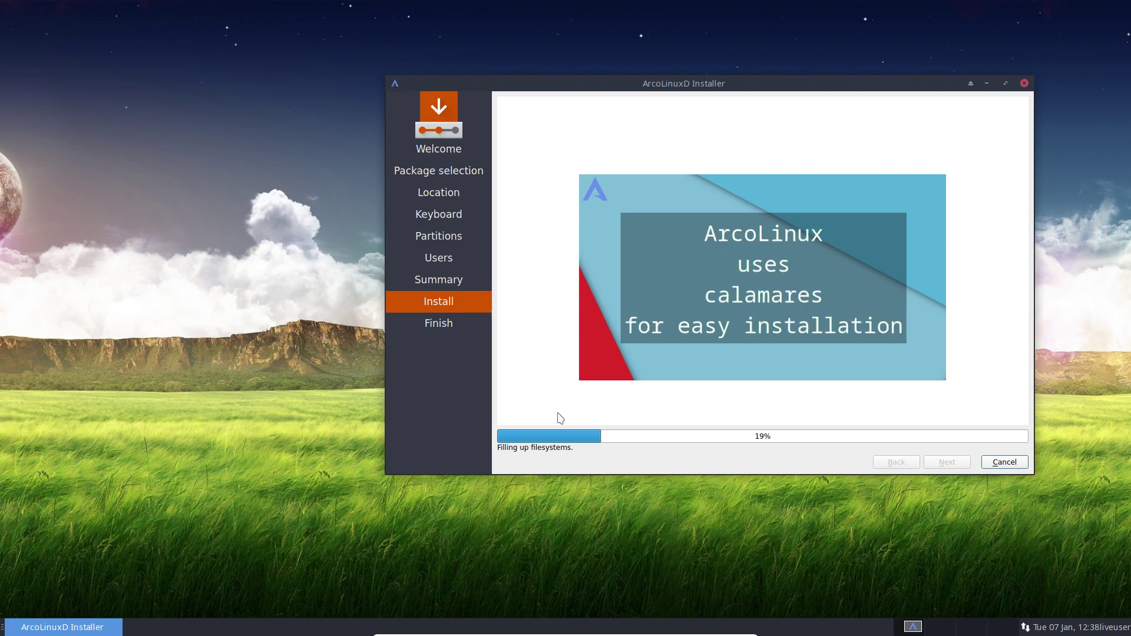
Launch GParted from the desktop menu under Applications > System
right_click(147, 264)
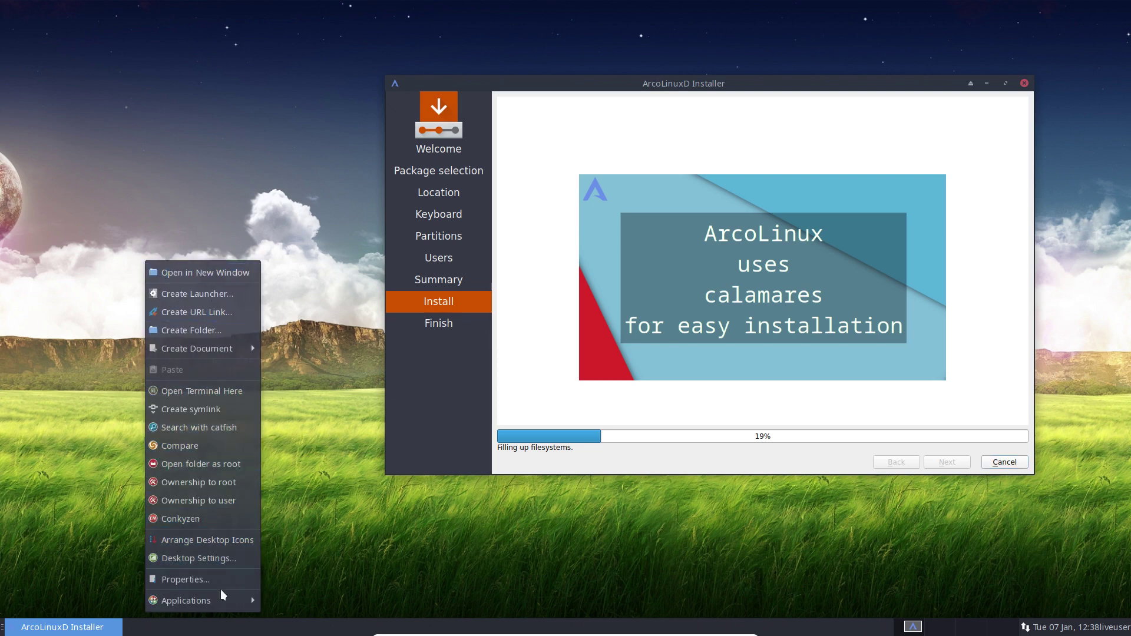
mouse_move(220, 597)
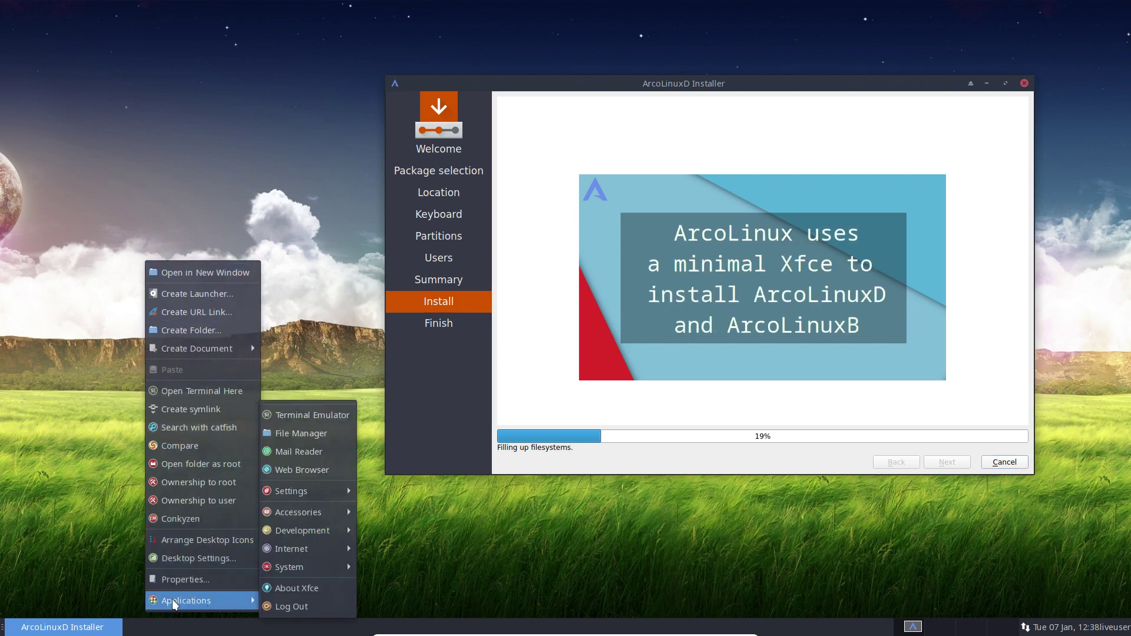
right_click(125, 166)
right_click(126, 166)
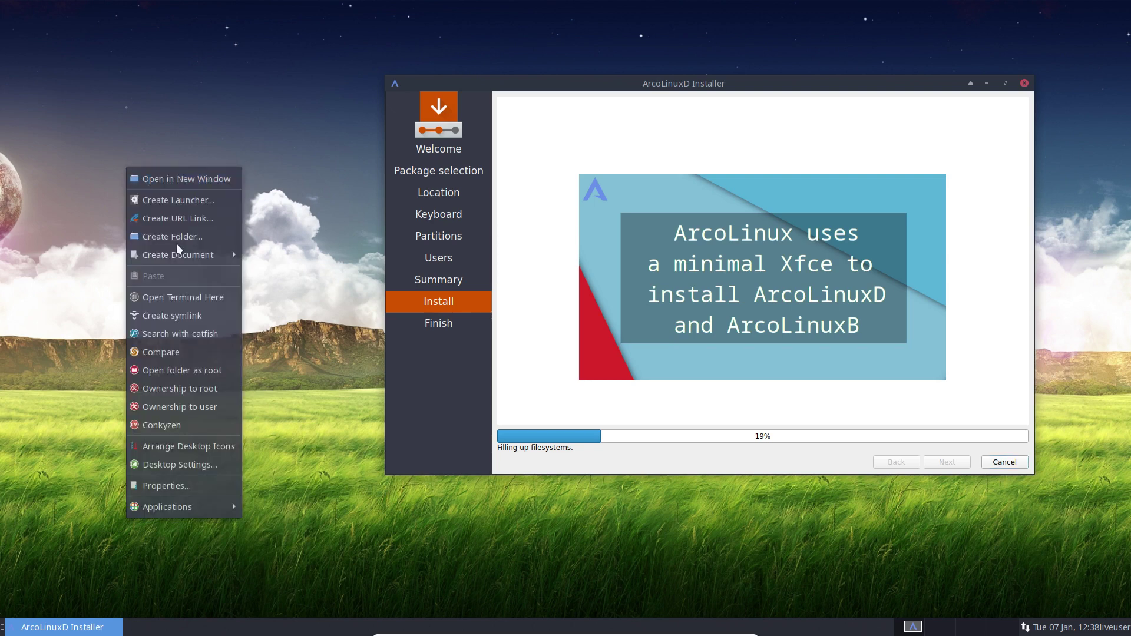
mouse_move(200, 508)
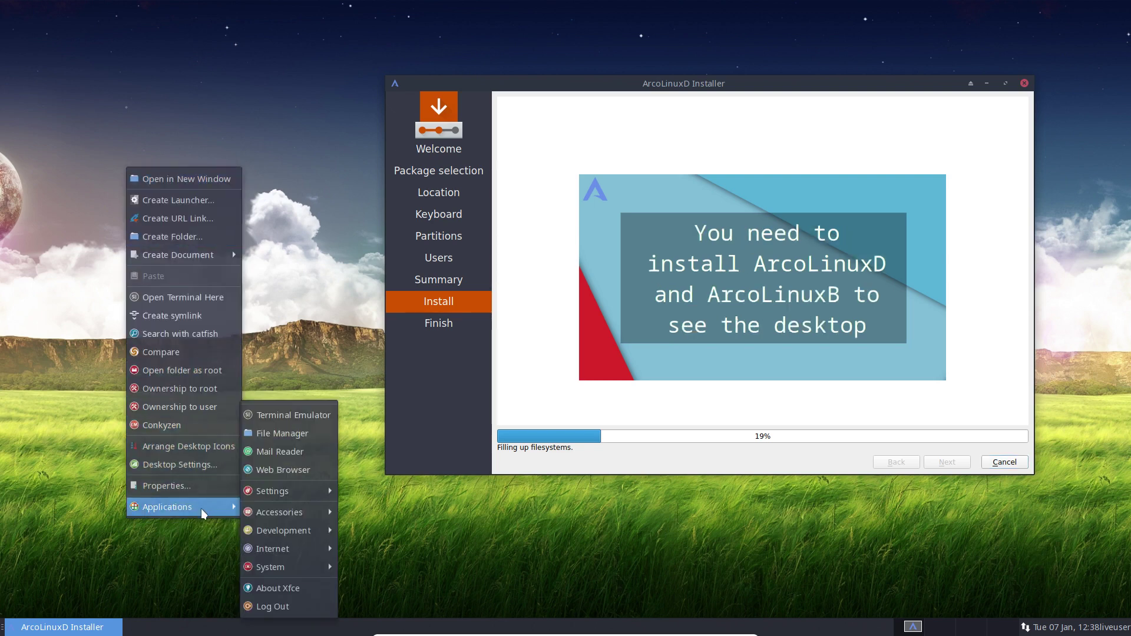
mouse_move(286, 495)
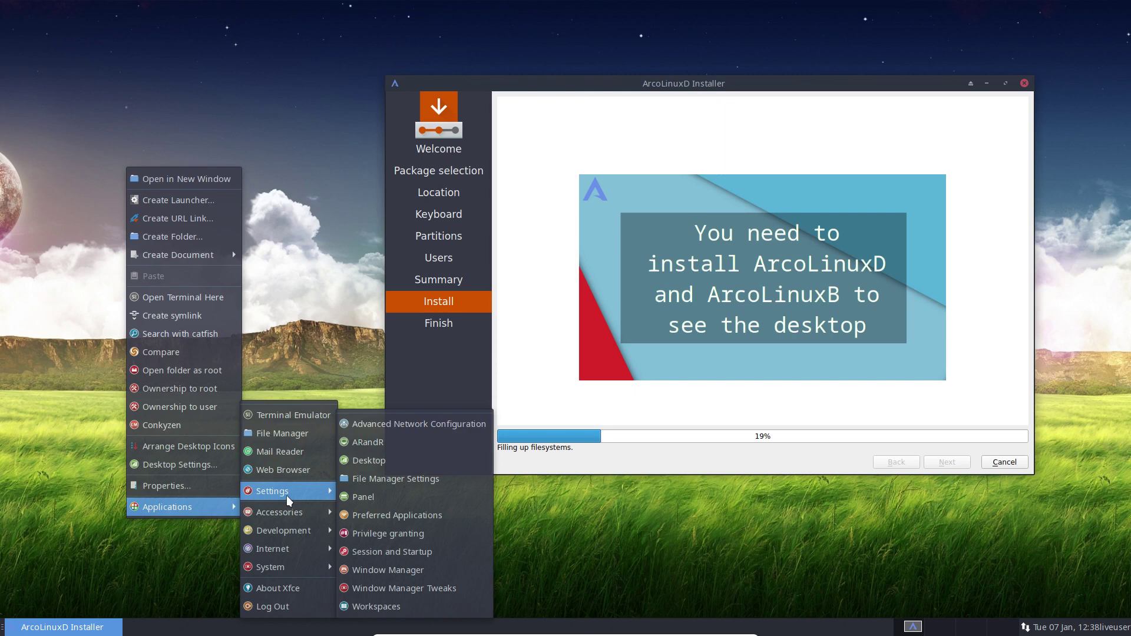
mouse_move(290, 567)
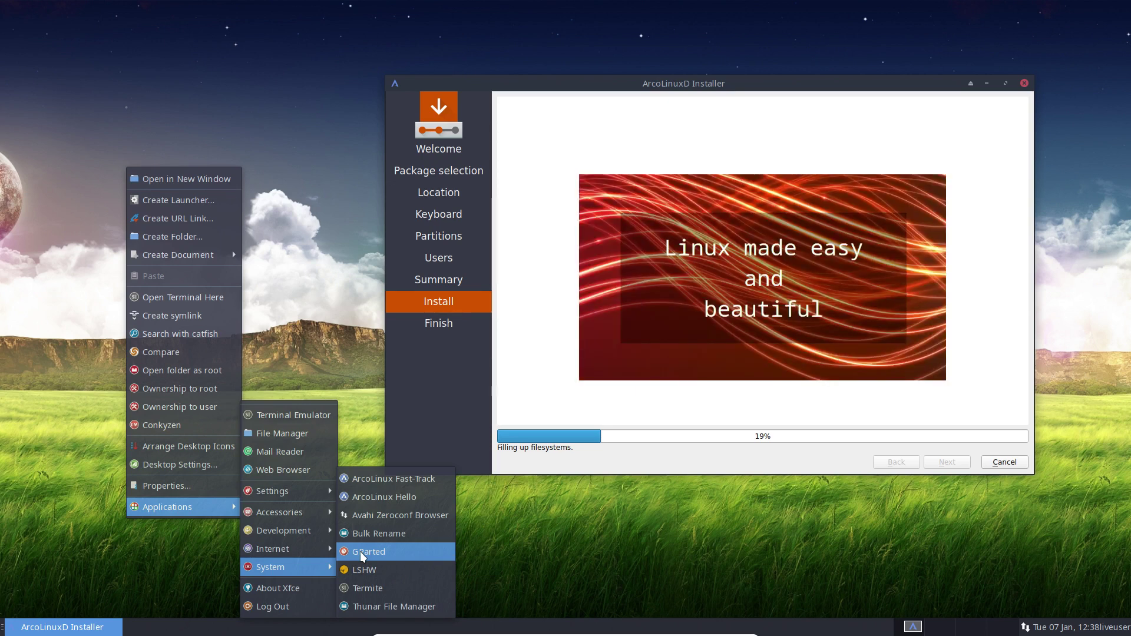
click(361, 552)
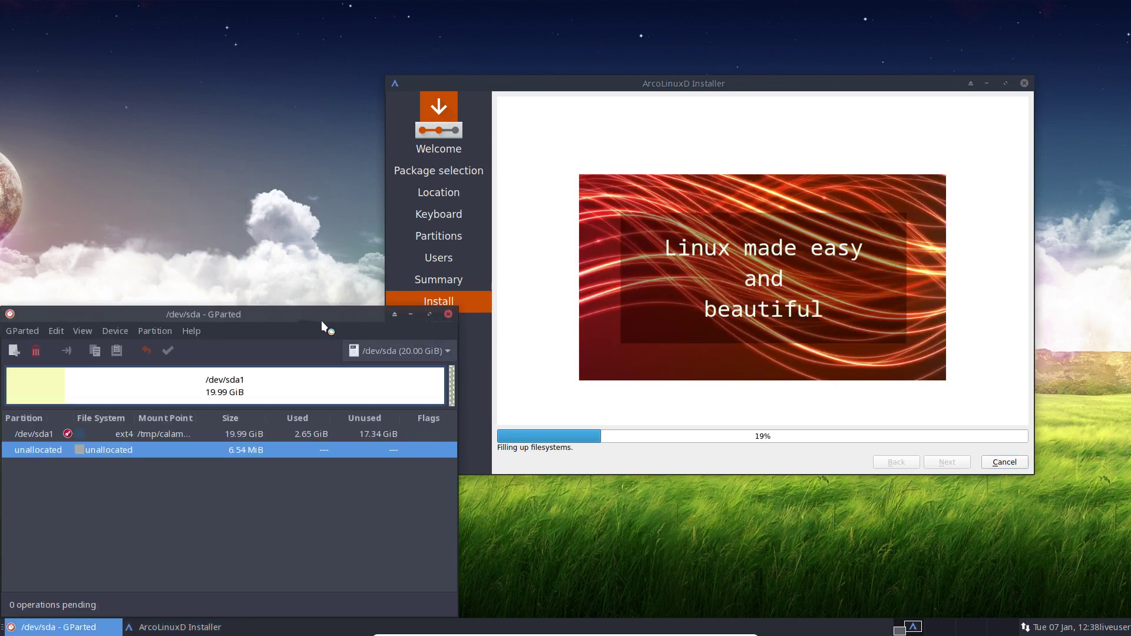
Inspect the 19.99 GiB ext4 /dev/sda1 partition in GParted, then close it without changes
drag(324, 324, 438, 199)
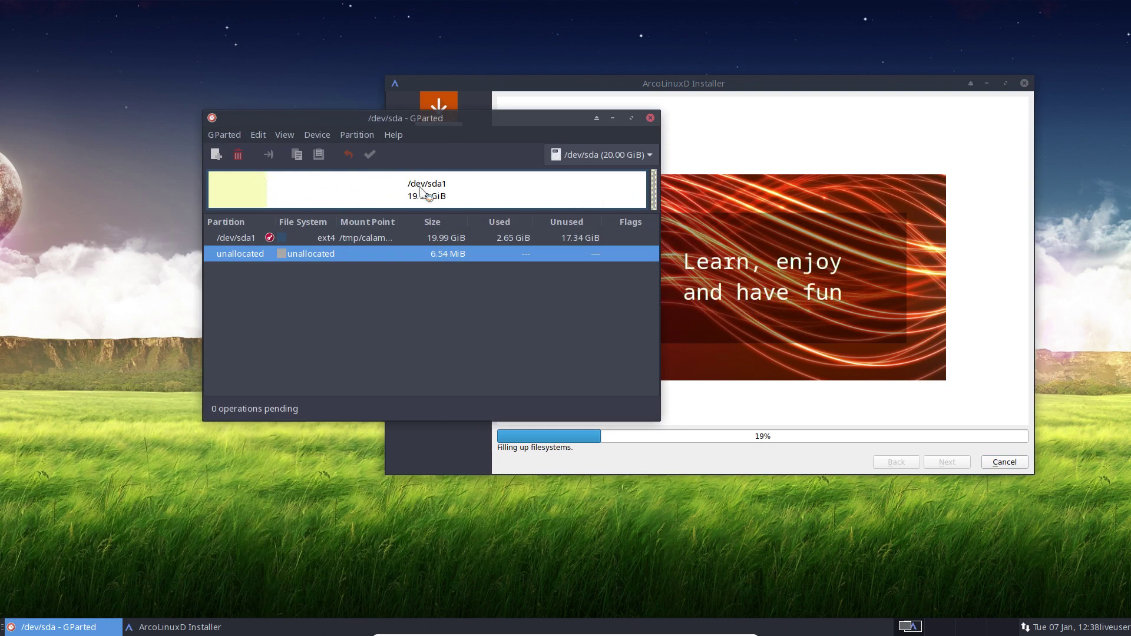
click(296, 197)
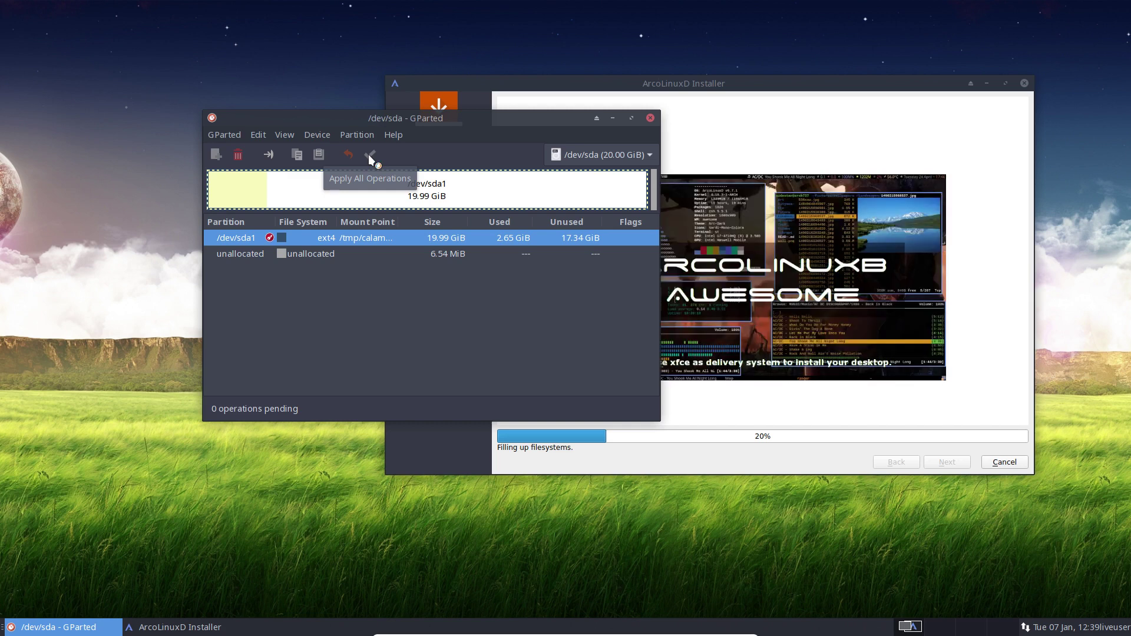
click(650, 117)
right_click(118, 230)
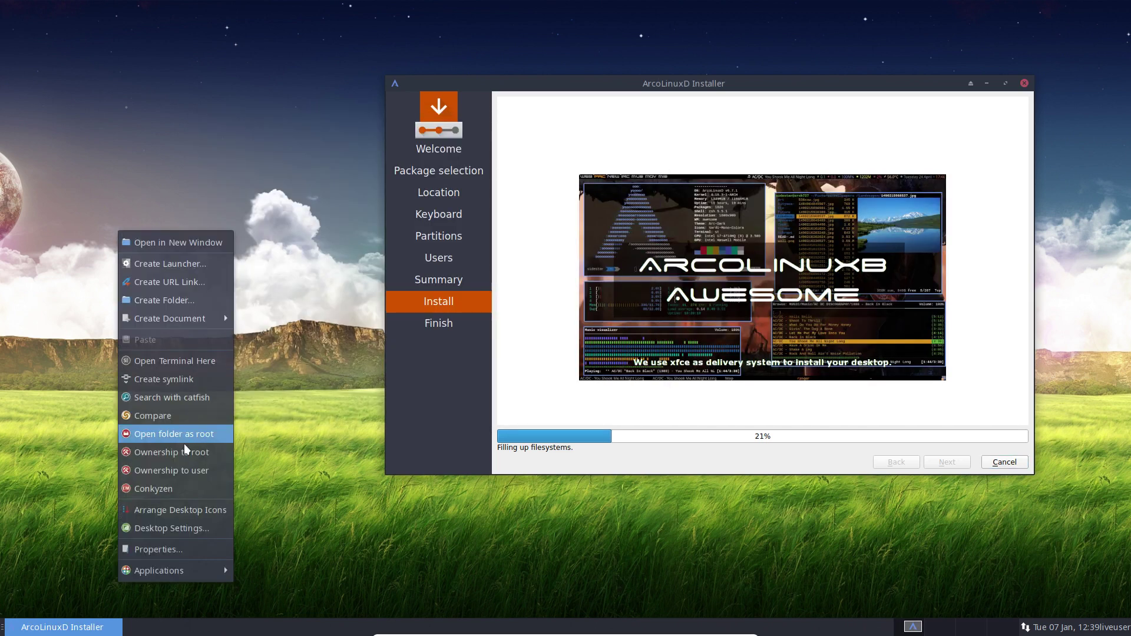
mouse_move(188, 568)
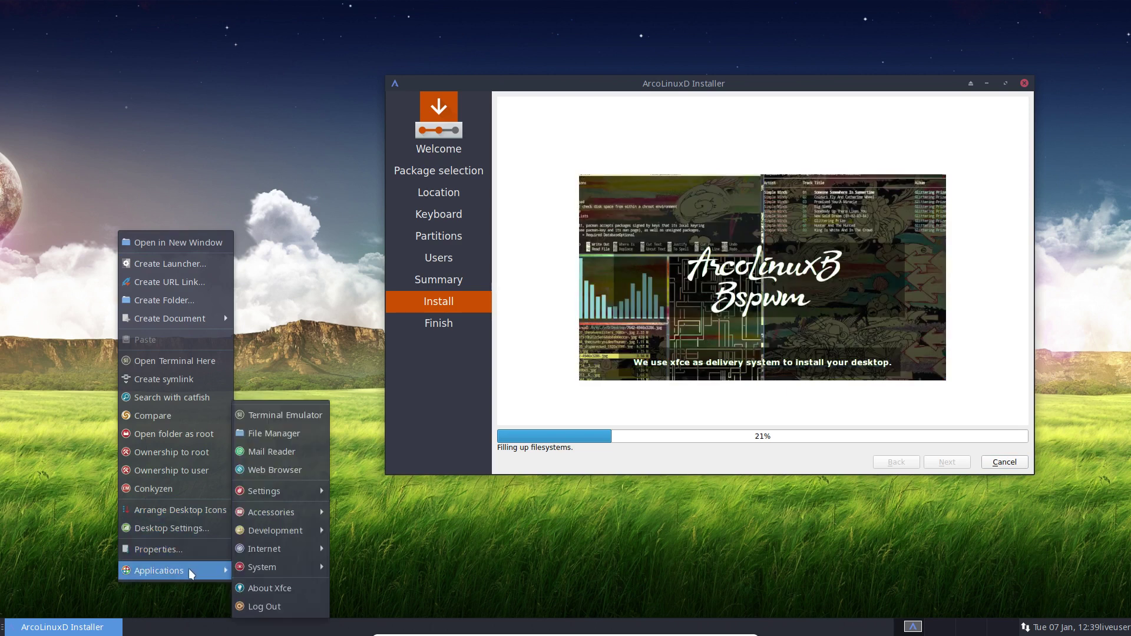
mouse_move(309, 512)
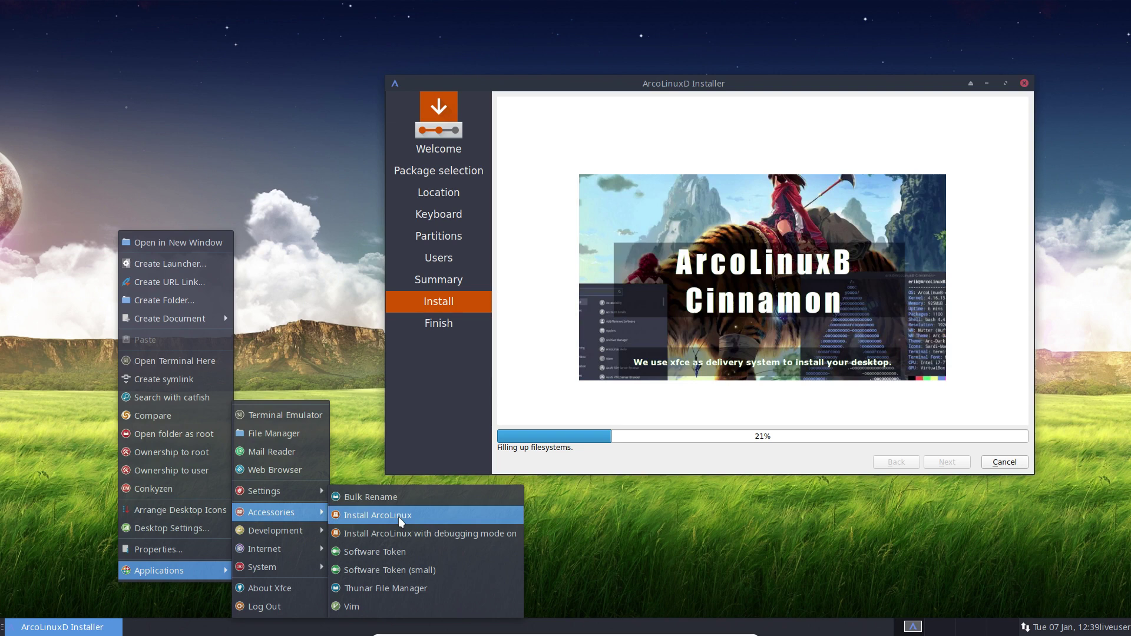
click(335, 283)
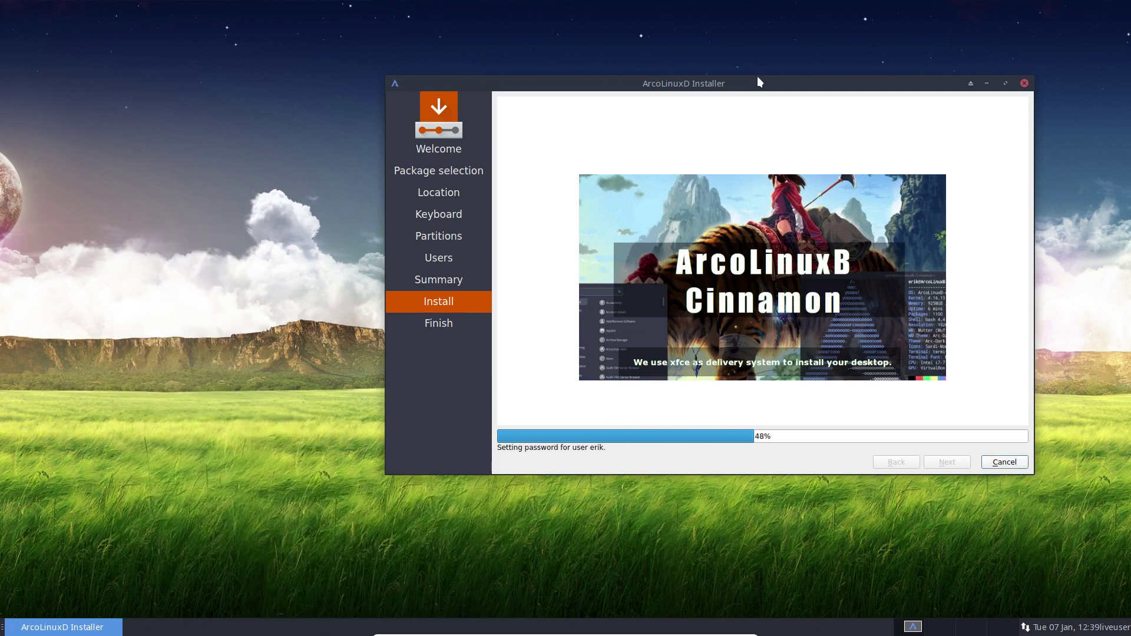
Shift the installer window left and wait for the All done. Finish page
drag(757, 77, 629, 73)
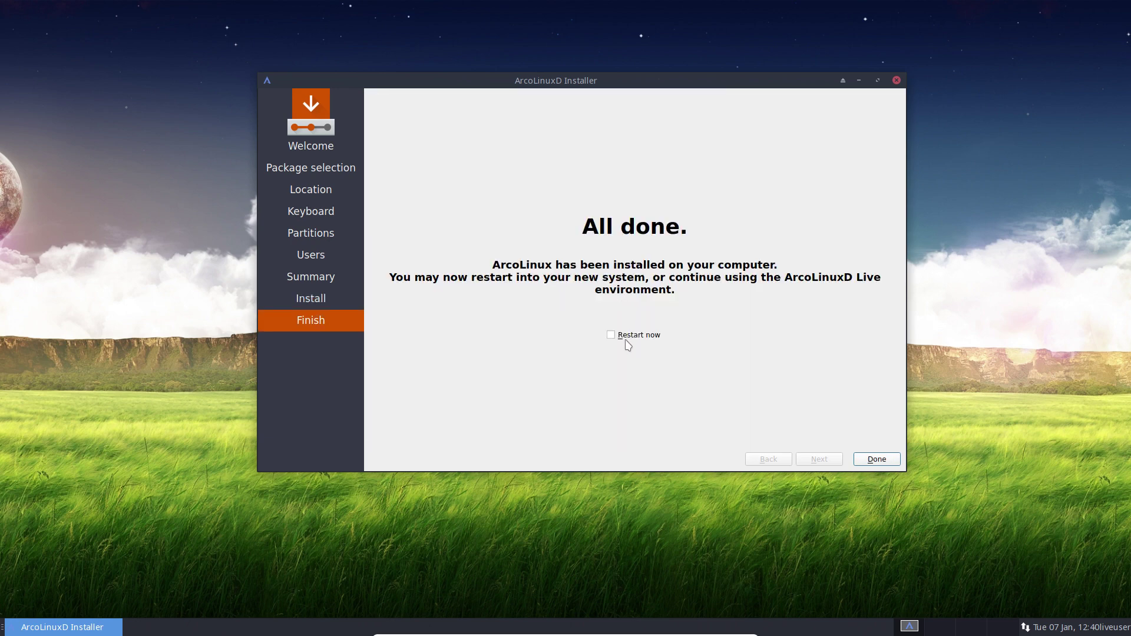
Tick Restart now, finish Calamares, and boot the installed system from the boot menu
click(627, 335)
click(875, 459)
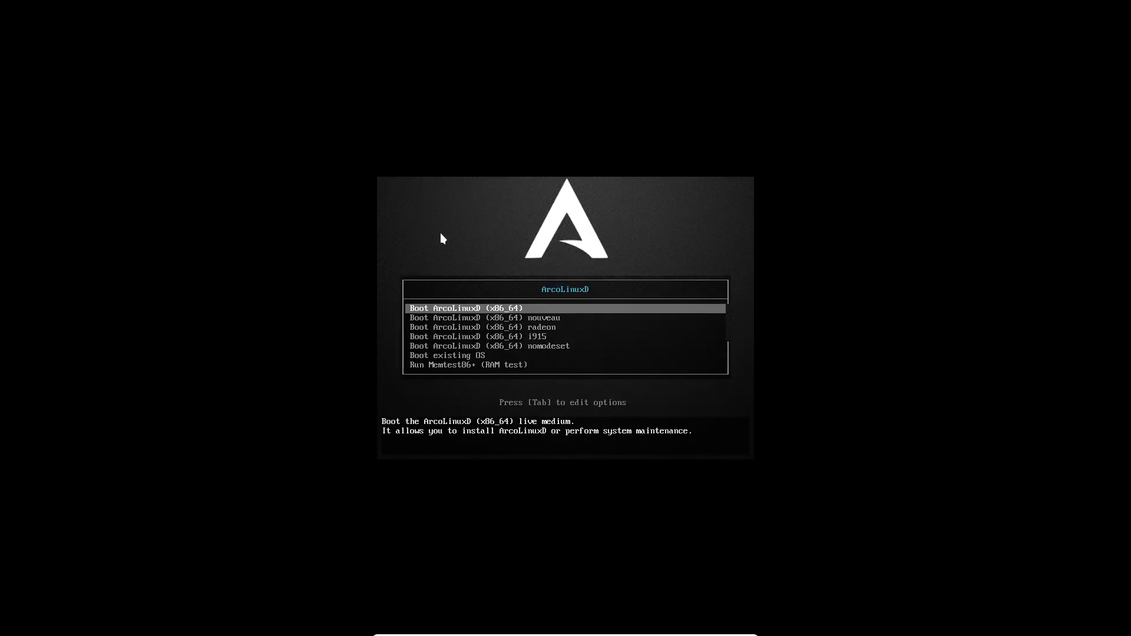
key(Down)
key(Down)
key(Down)
key(Down)
key(Down)
key(Return)
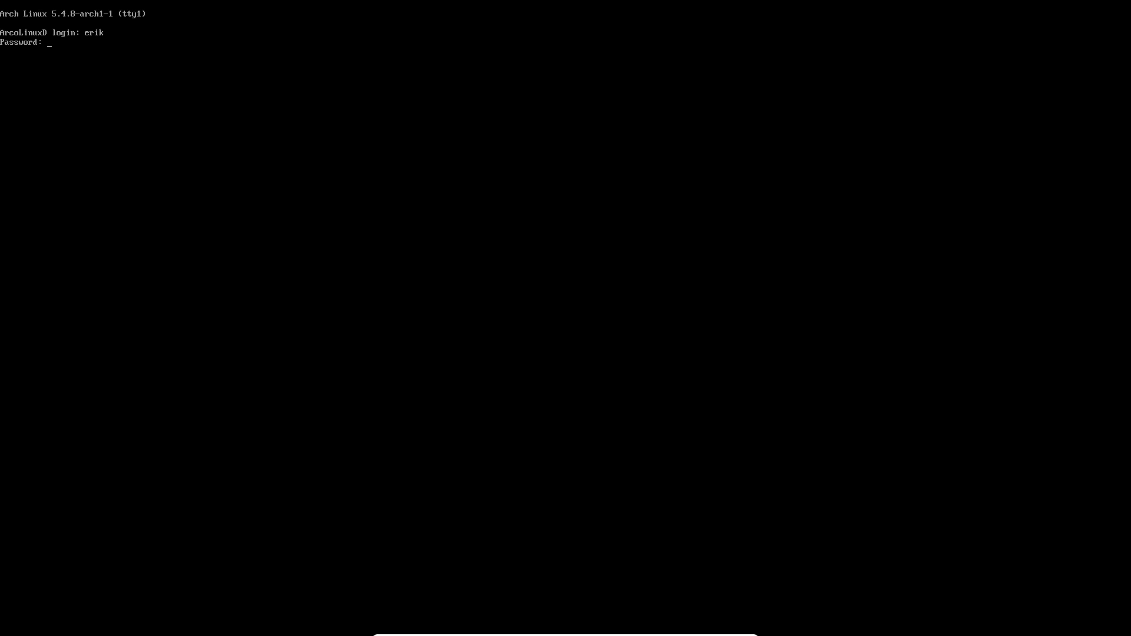
key(Return)
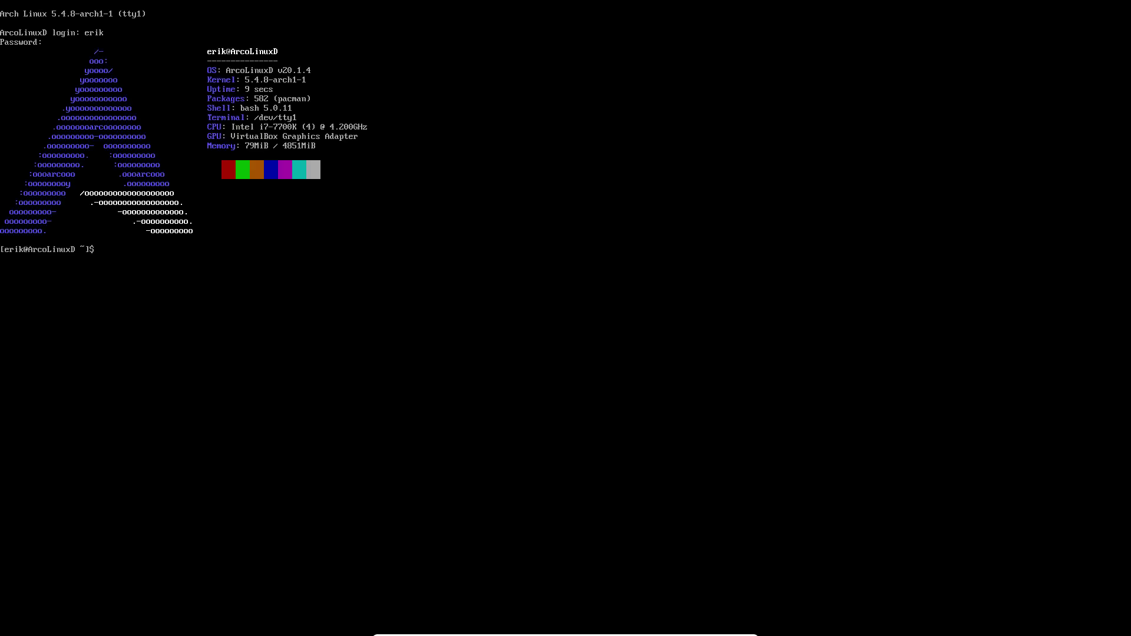
Log in at tty1 and list the contents of /boot
text(ls /boot)
key(BackSpace)
key(BackSpace)
key(BackSpace)
text(tot)
key(Return)
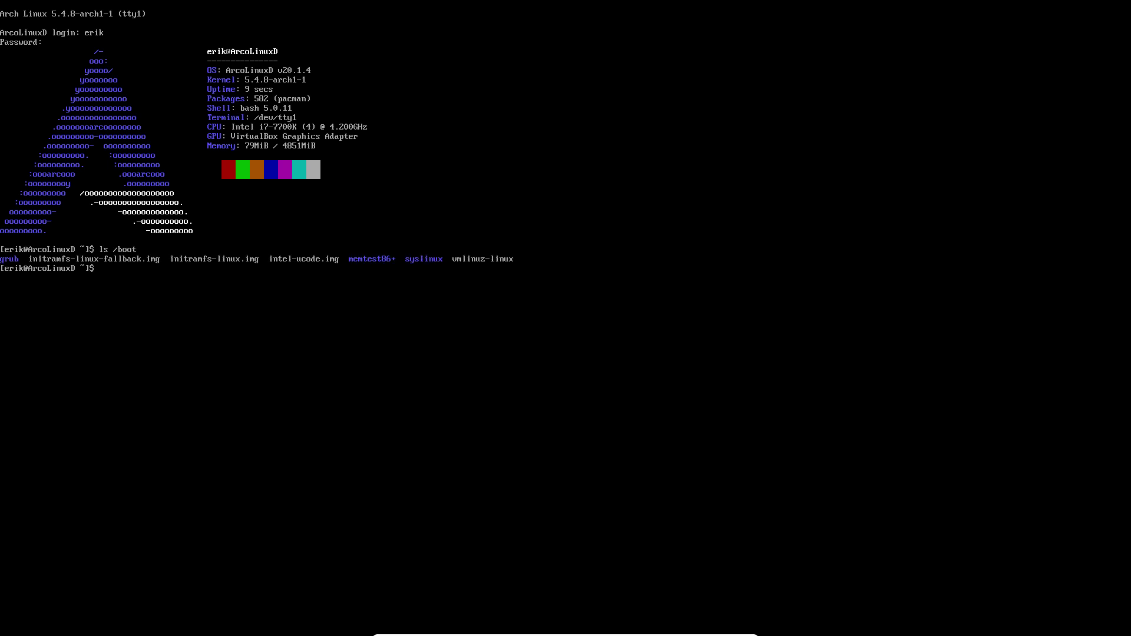
Run sudo pacman -R wps-office and enter the sudo password
text(sudo pac)
key(BackSpace)
text(acman -R wp)
key(BackSpace)
text(ps)
key(Tab)
key(Return)
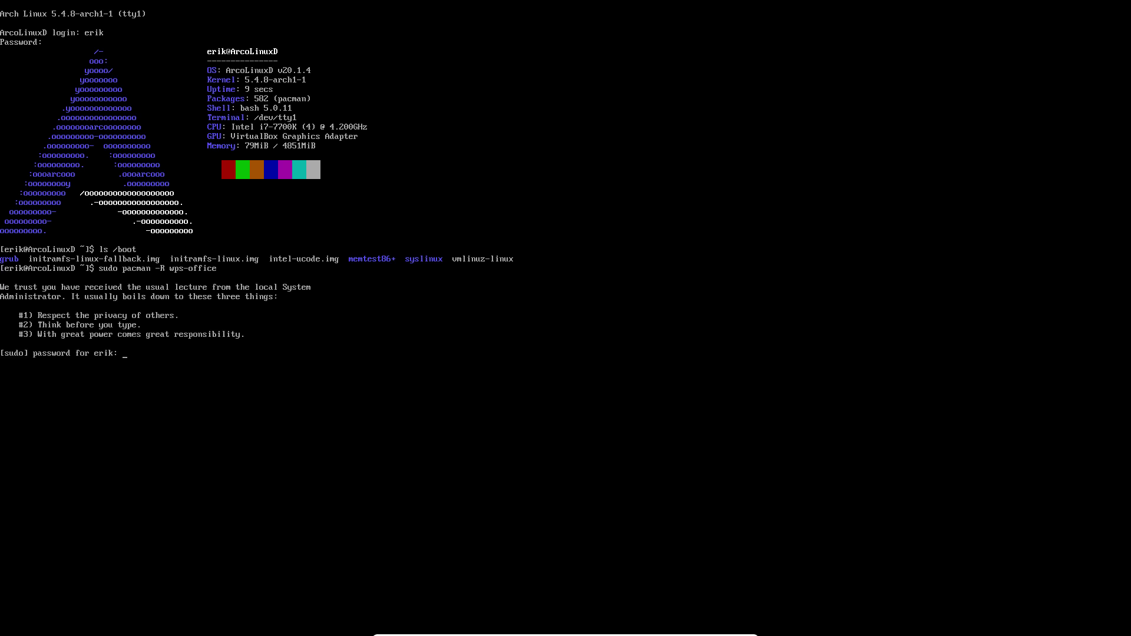
key(Return)
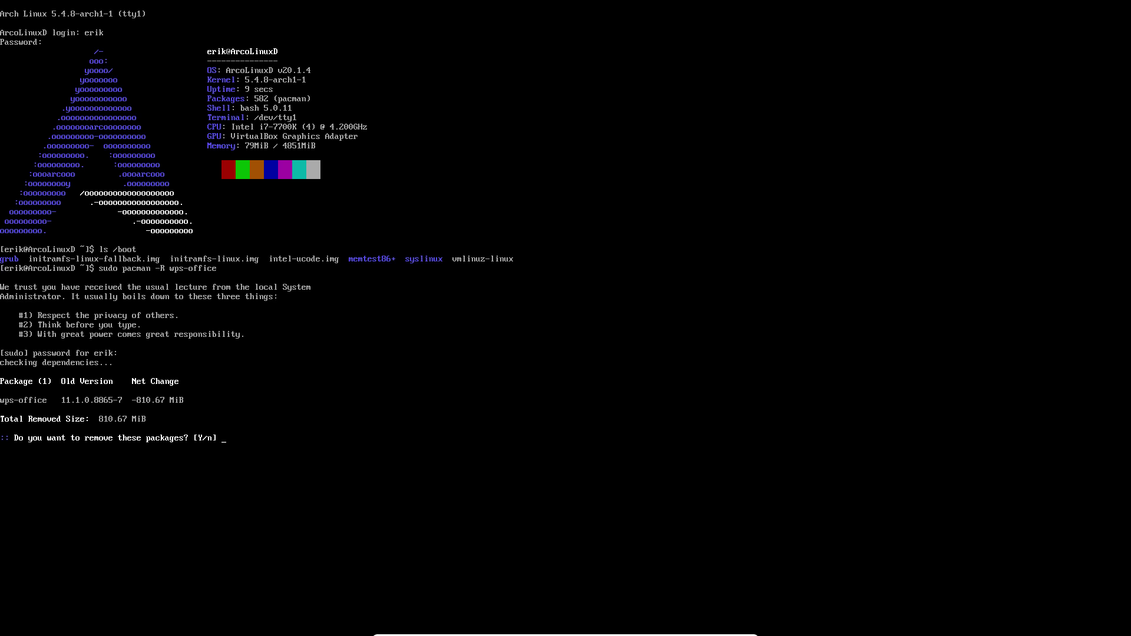
Decline the wps-office removal and run update, which lists 27 packages to install
key(Return)
text(update)
key(Return)
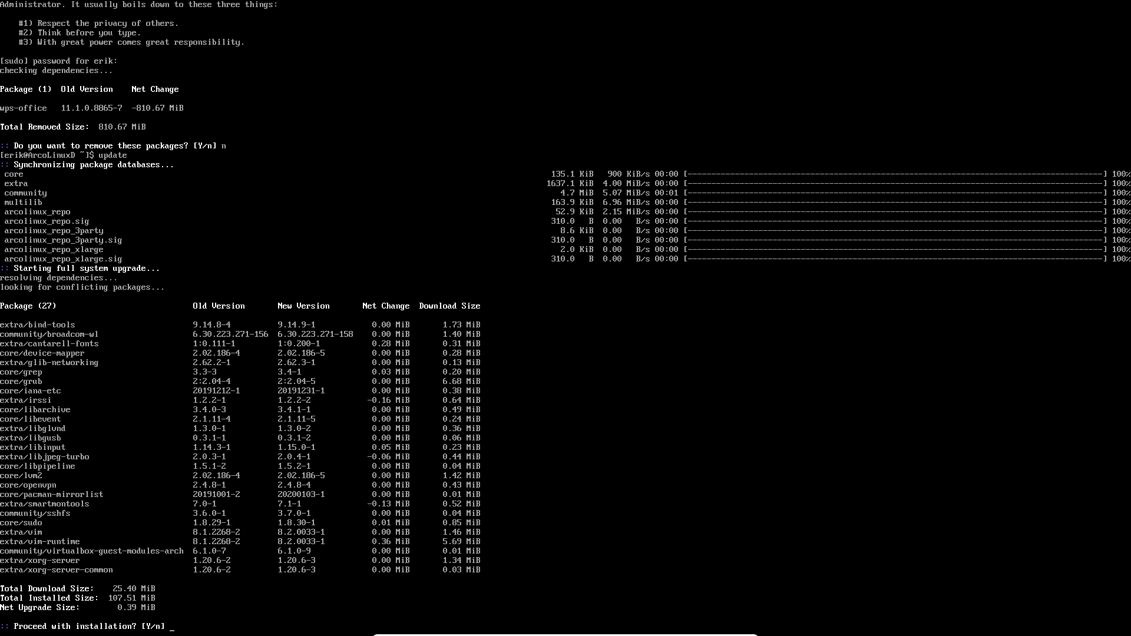
Install the 27 repository upgrades, then run upall to rebuild and upgrade gconf 3.2.6+11+g07808097-6
key(Return)
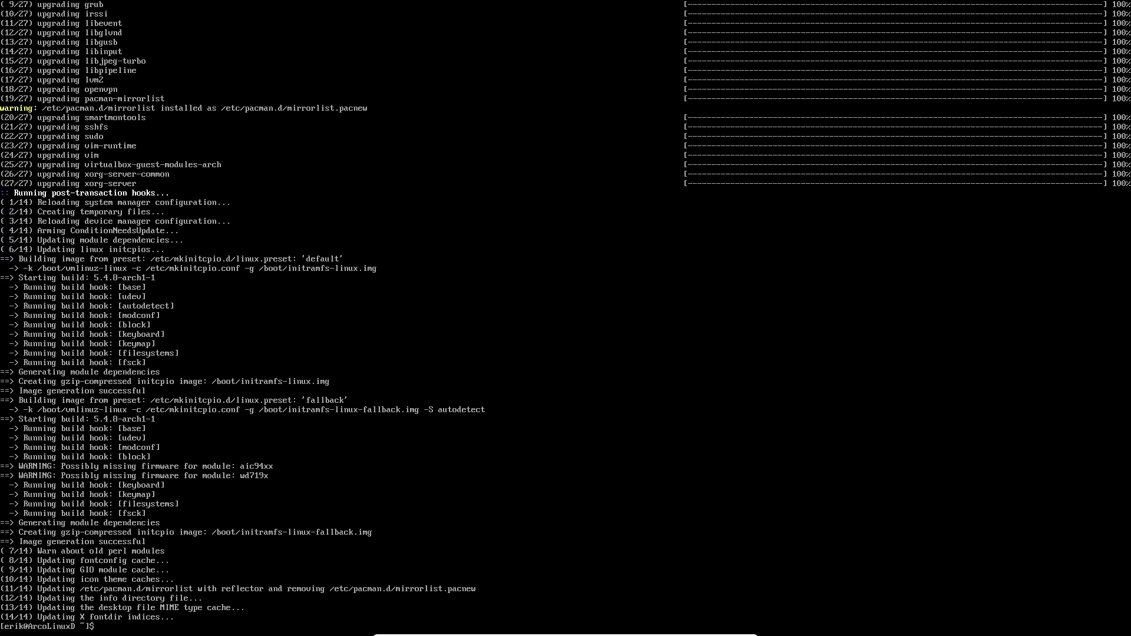
text(upall)
key(Return)
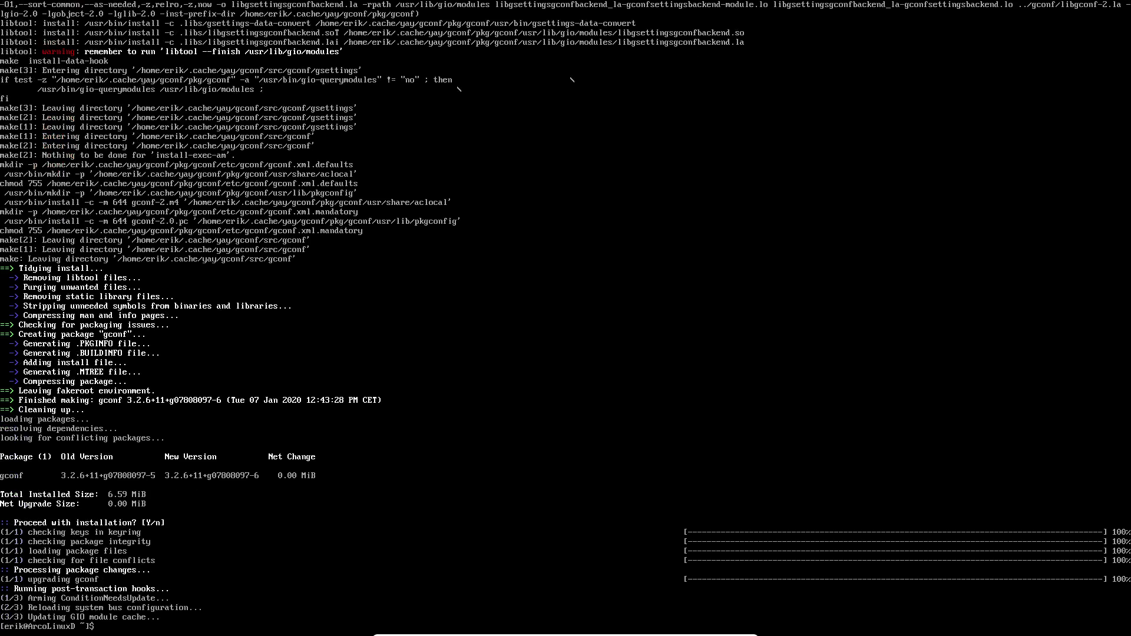
Rerun upall to confirm core, extra, community, multilib and arcolinux_repo are all up to date
key(Return)
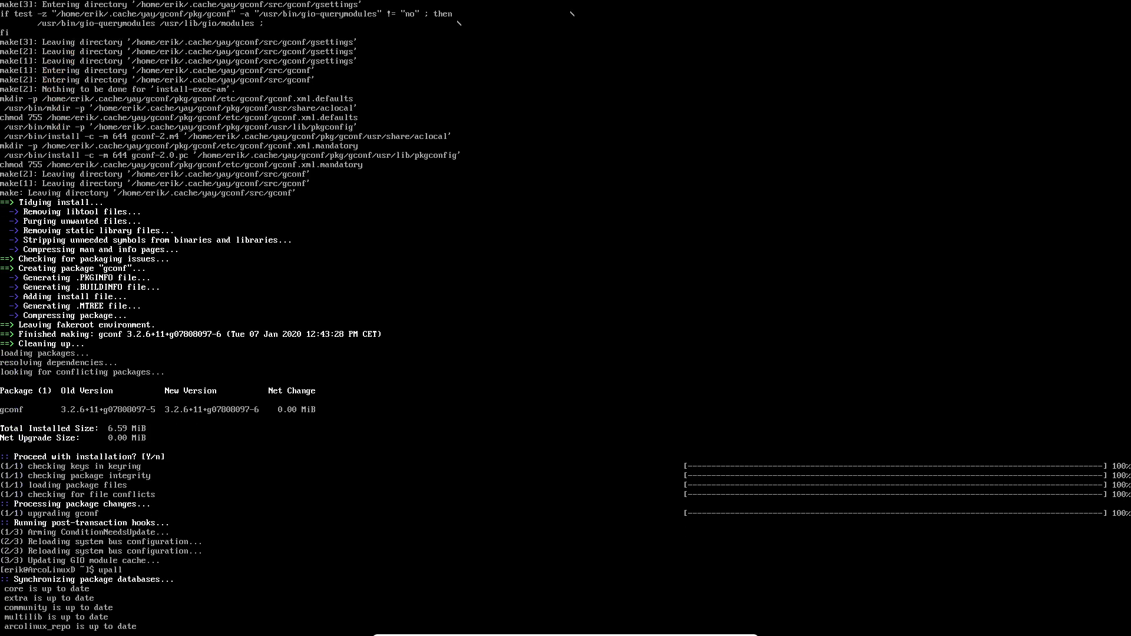